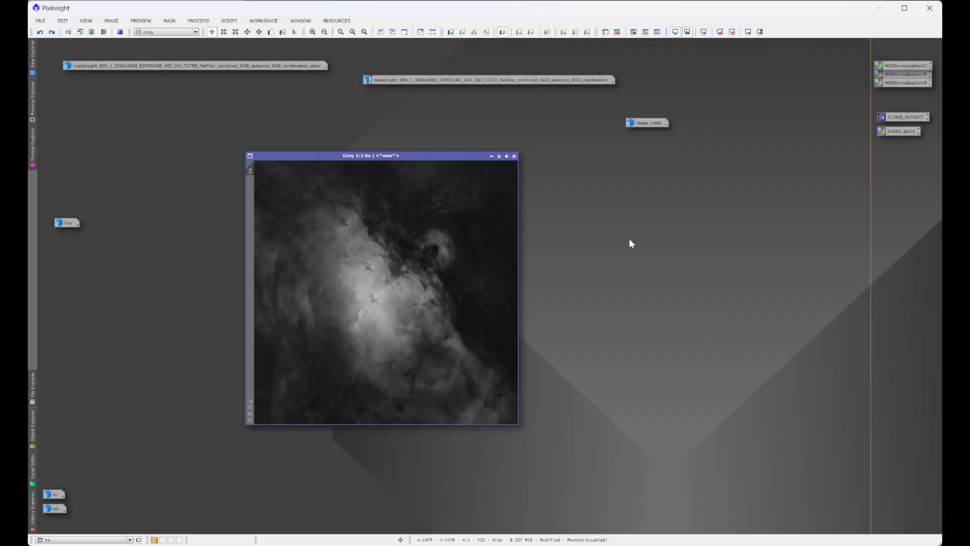
# Open LocalHistogramEqualization from All Processes, with Kernel Radius 64, Contrast Limit 2.0 and Amount 1.000.
pyautogui.click(201, 23)
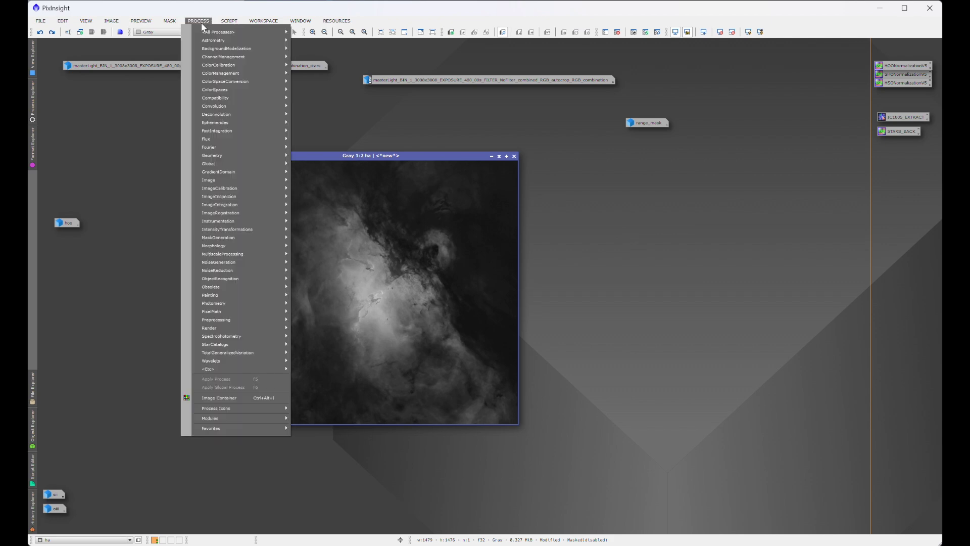
pyautogui.moveTo(208, 32)
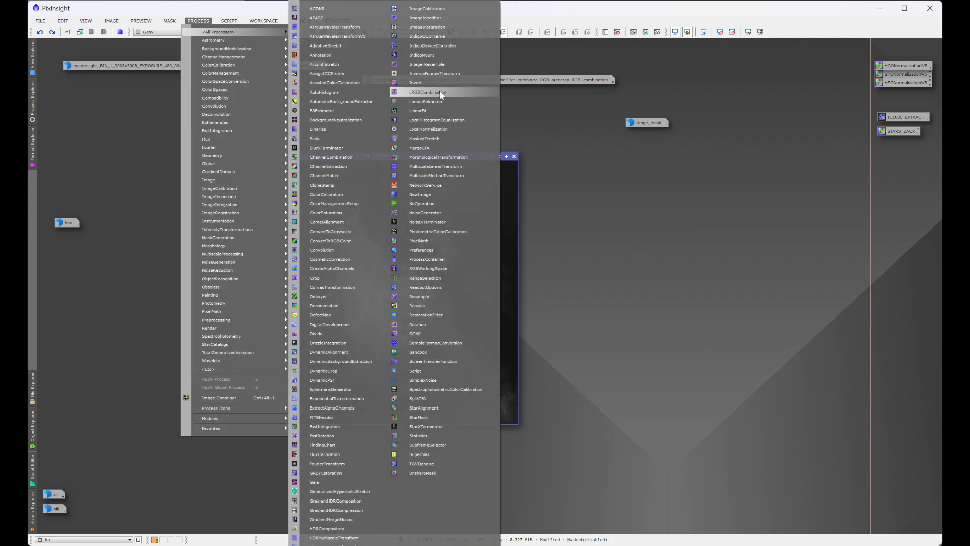
pyautogui.click(439, 120)
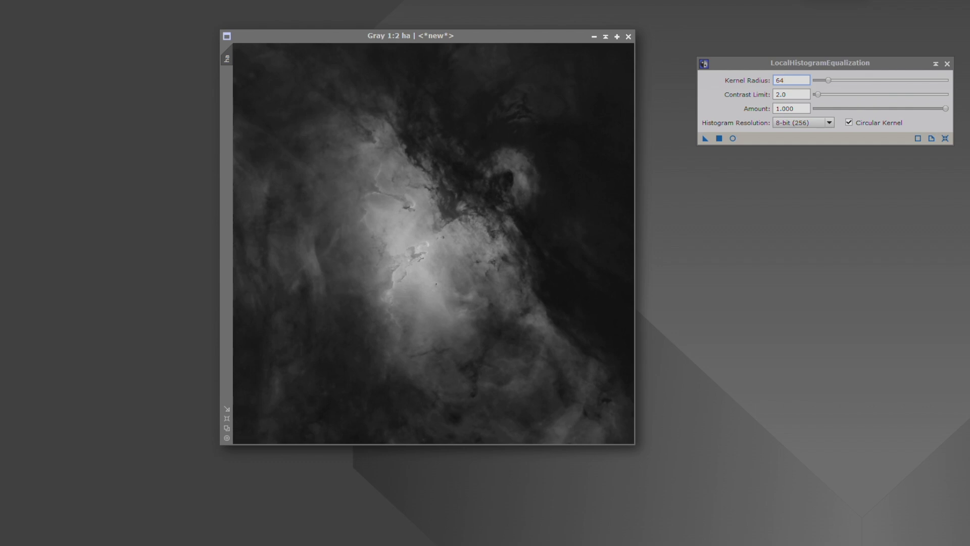
# Duplicate the ha image as ha_clone and place its icon beside the tool panel.
pyautogui.moveTo(227, 59); pyautogui.dragTo(193, 59)
pyautogui.moveTo(394, 46); pyautogui.dragTo(851, 178)
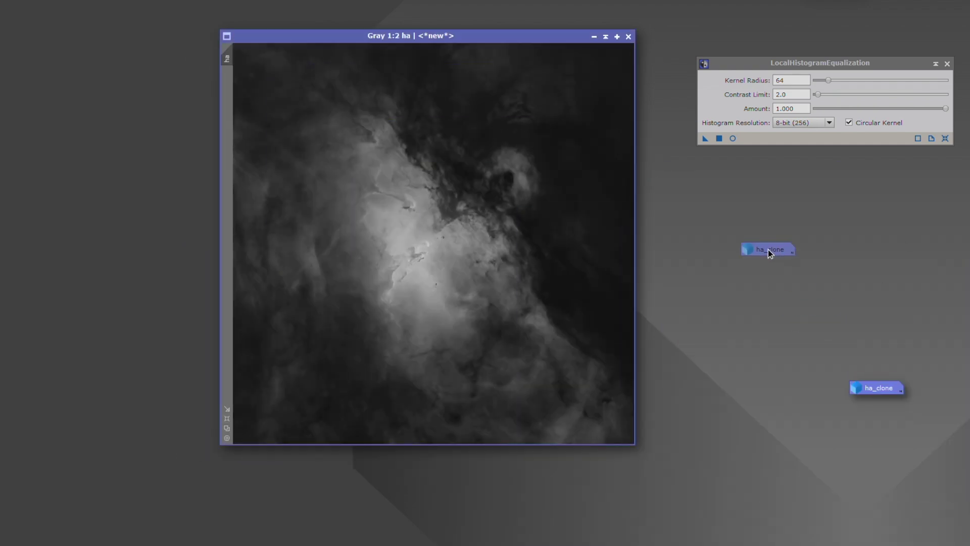
pyautogui.moveTo(705, 178); pyautogui.dragTo(704, 176)
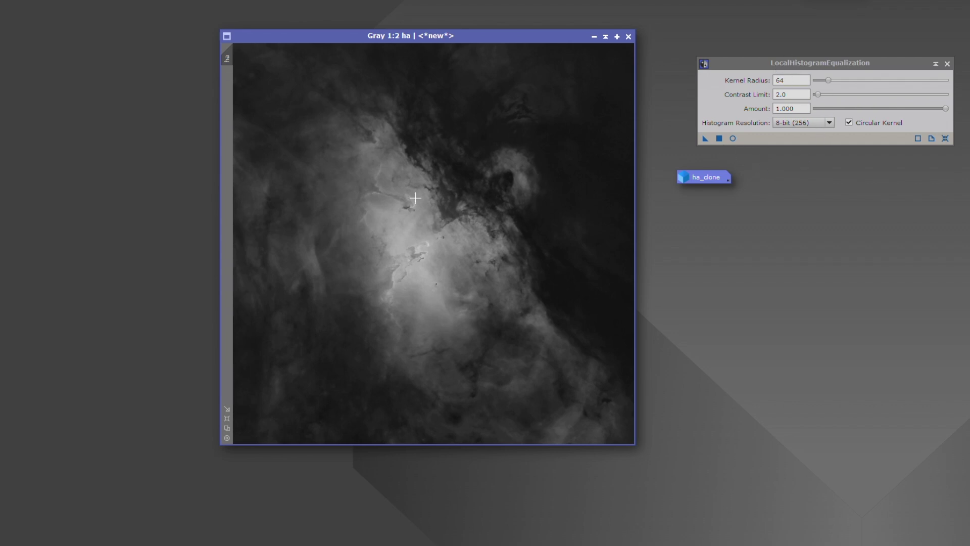
# Turn on the ha real-time preview, move the ha_clone icon aside, and toggle the effect to compare.
pyautogui.click(732, 138)
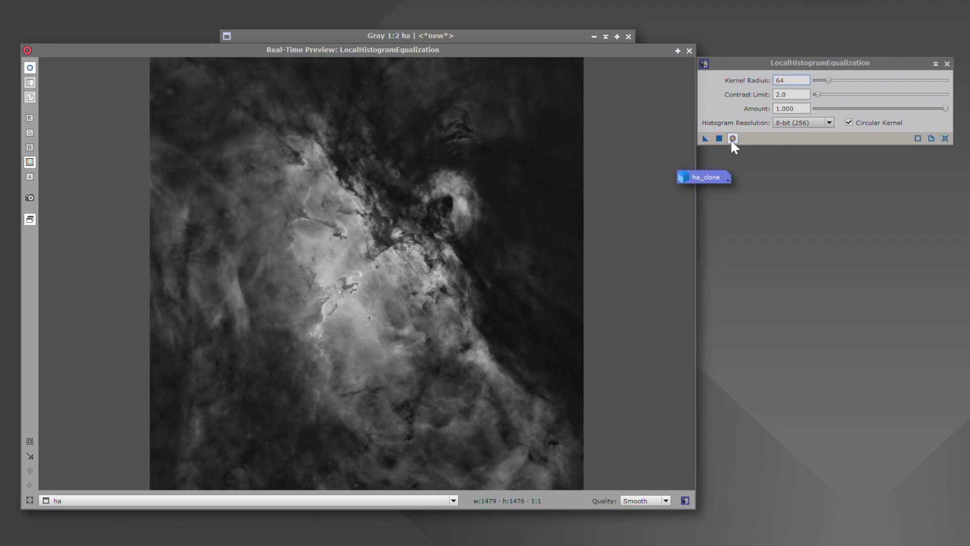
pyautogui.moveTo(705, 177); pyautogui.dragTo(702, 32)
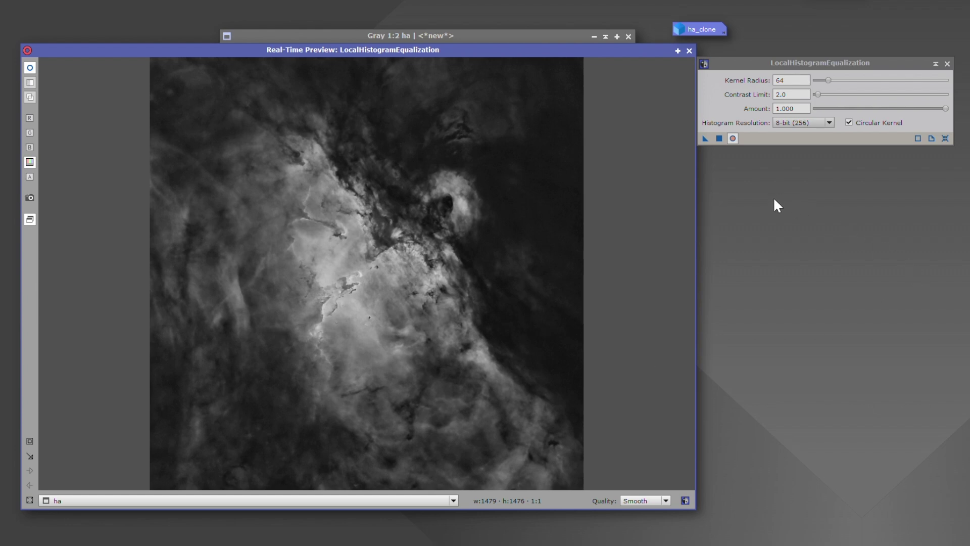
pyautogui.click(733, 138)
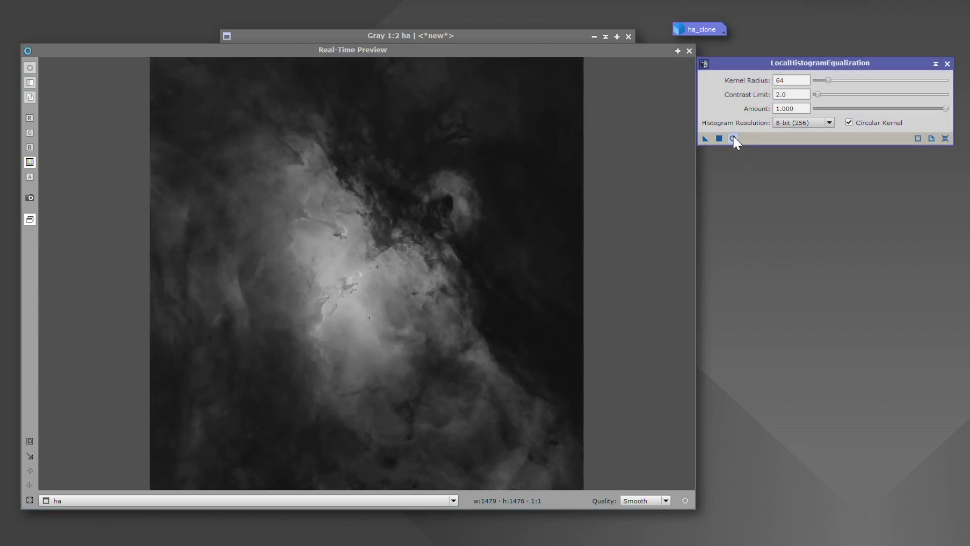
pyautogui.click(733, 138)
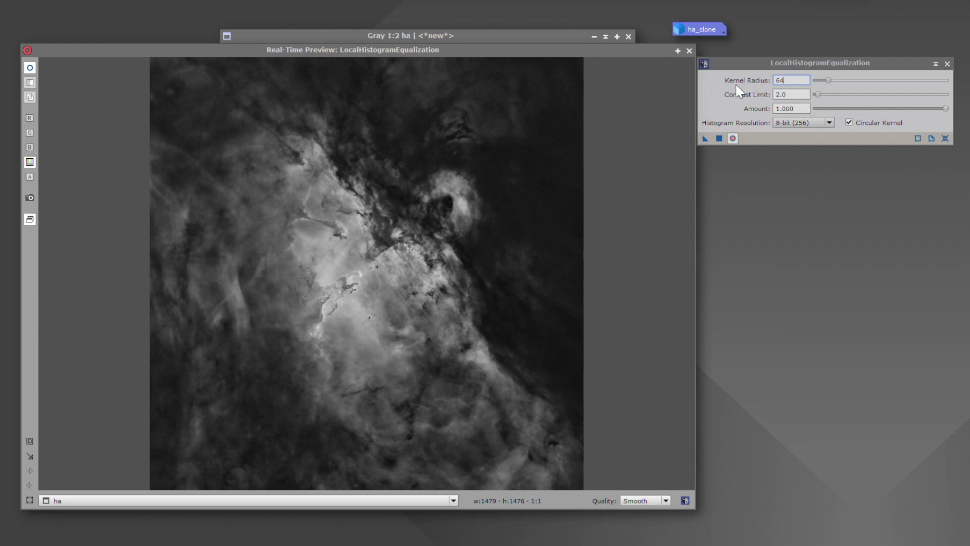
pyautogui.click(829, 81)
# Sweep Kernel Radius through 16, 512, 458, 326, 210 and 84, ending back at 16.
pyautogui.moveTo(828, 80); pyautogui.dragTo(815, 81)
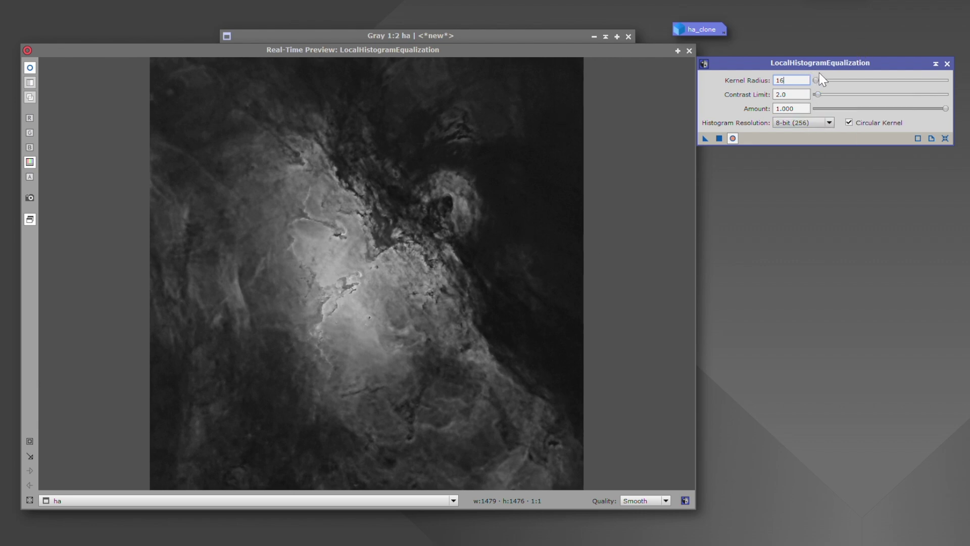
pyautogui.moveTo(815, 80); pyautogui.dragTo(959, 79)
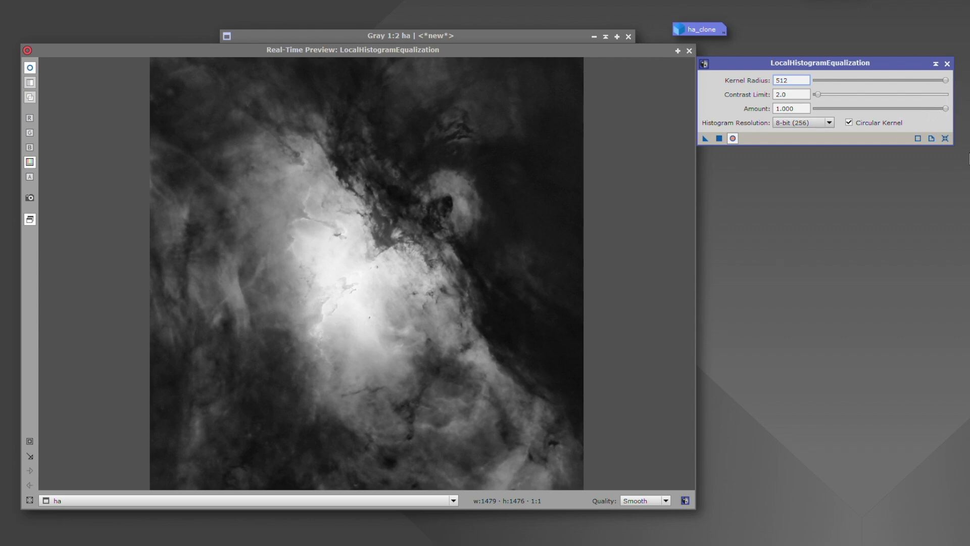
pyautogui.moveTo(945, 80); pyautogui.dragTo(931, 79)
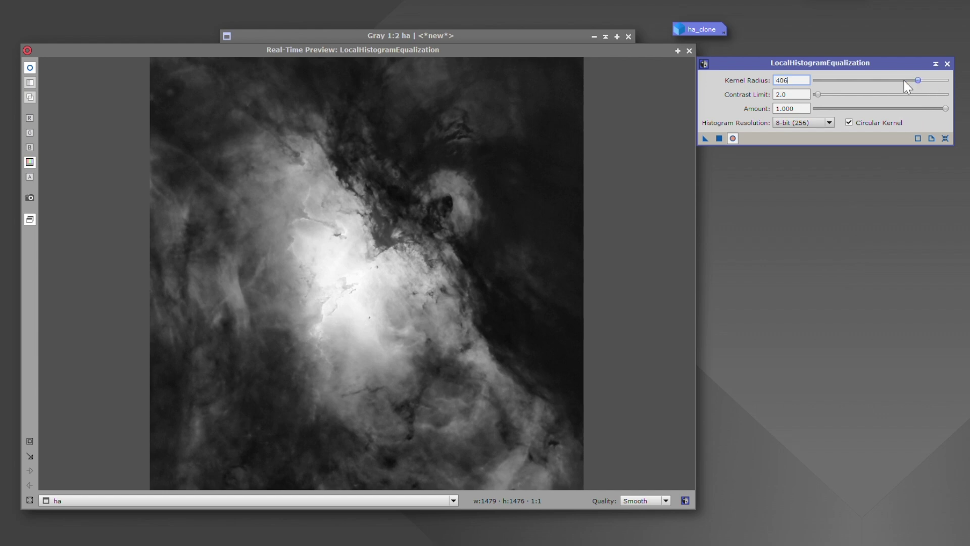
pyautogui.moveTo(904, 80); pyautogui.dragTo(898, 81)
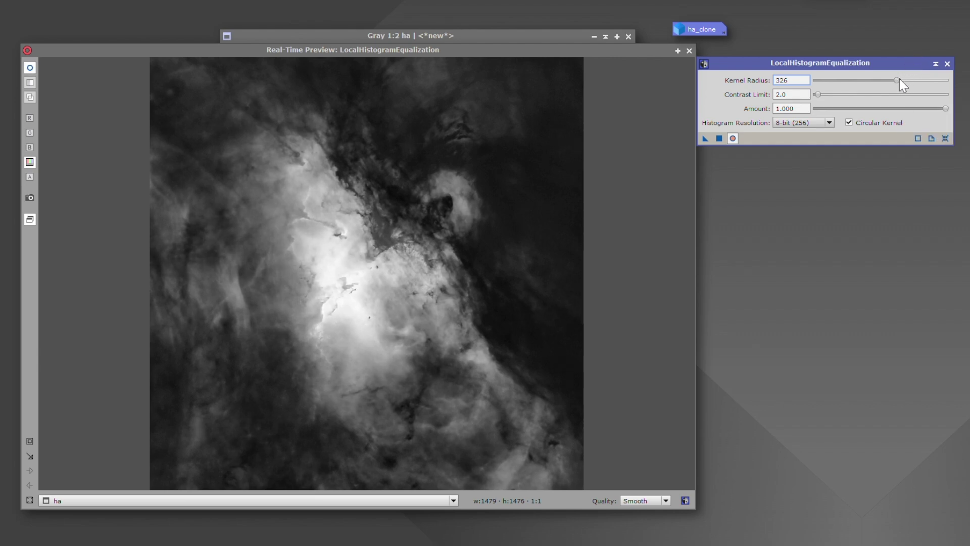
pyautogui.moveTo(899, 79); pyautogui.dragTo(865, 81)
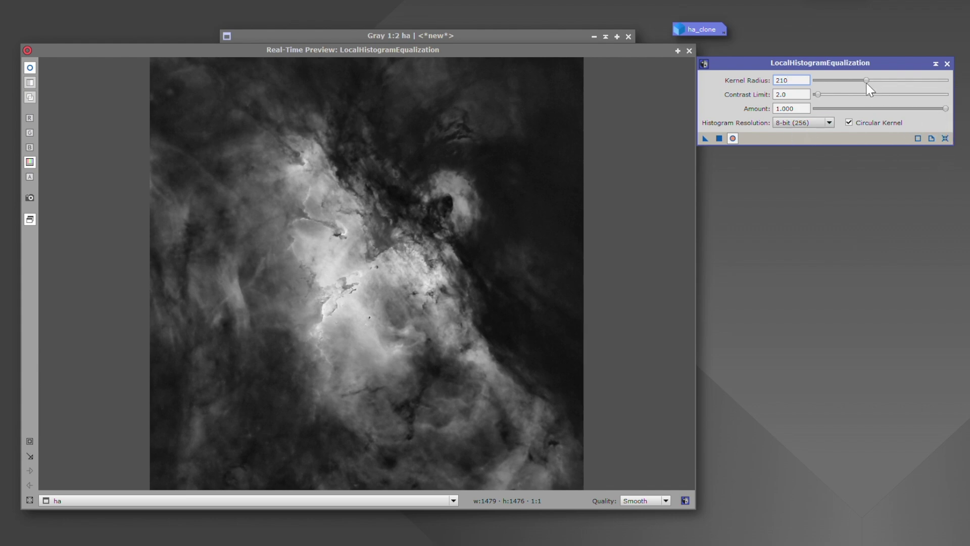
pyautogui.moveTo(867, 85); pyautogui.dragTo(835, 86)
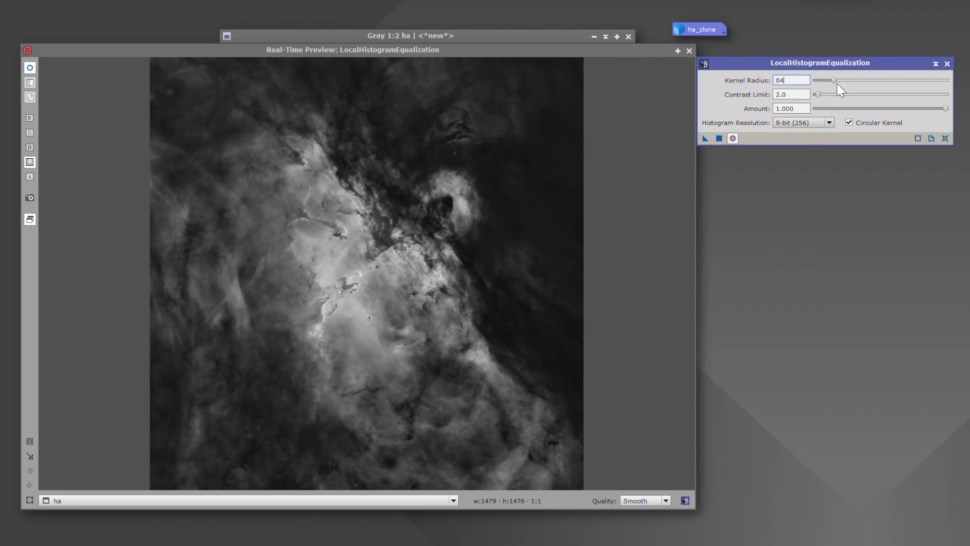
pyautogui.moveTo(838, 86); pyautogui.dragTo(807, 79)
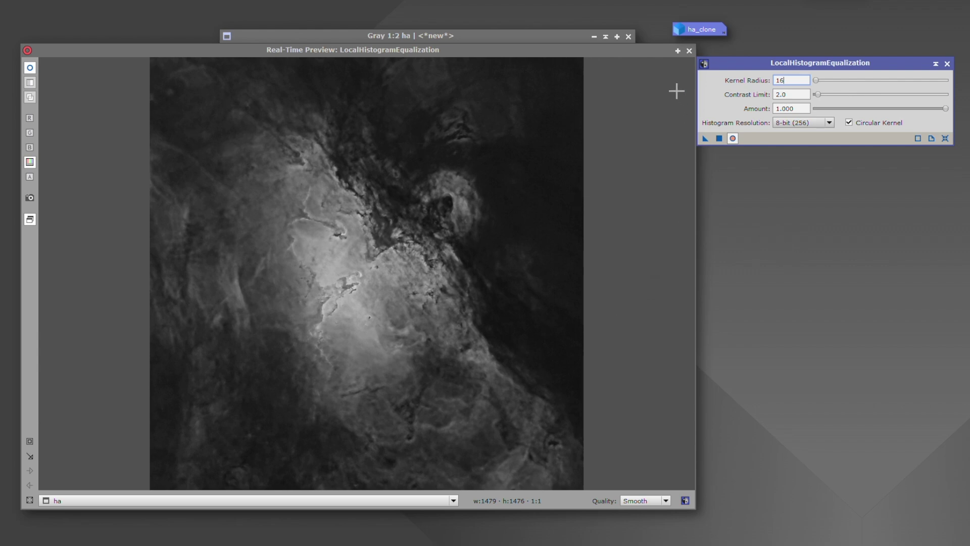
# Close the preview, minimize range_mask, then close and reopen the ha preview again.
pyautogui.click(688, 51)
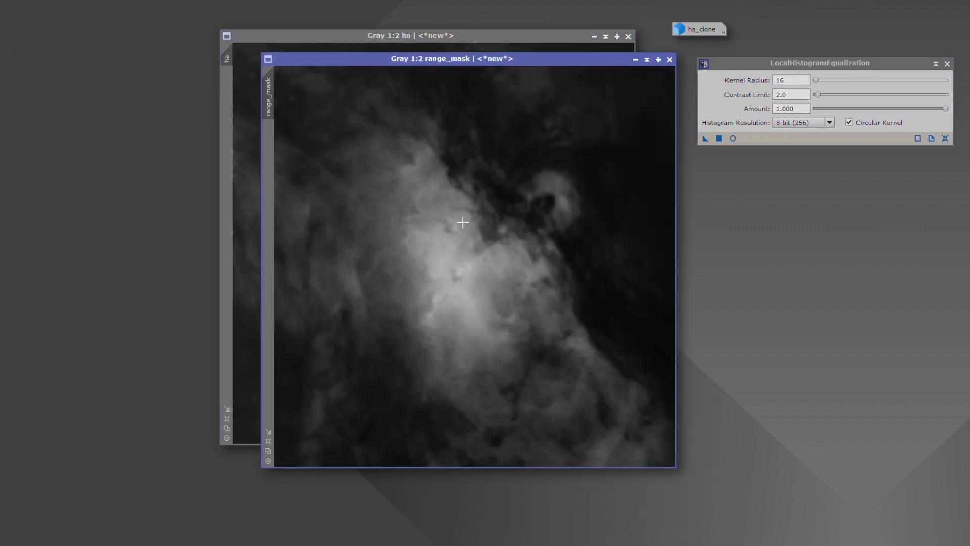
pyautogui.click(635, 60)
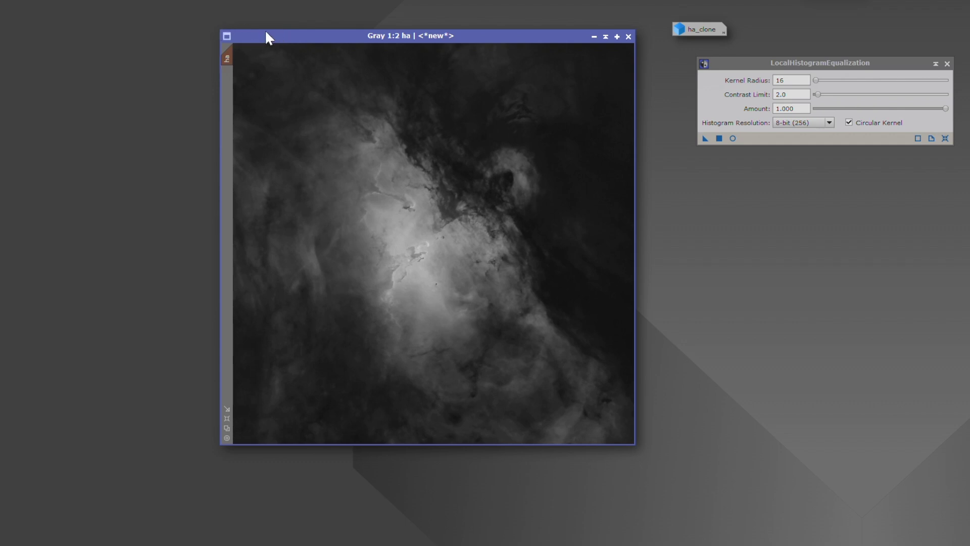
pyautogui.click(733, 137)
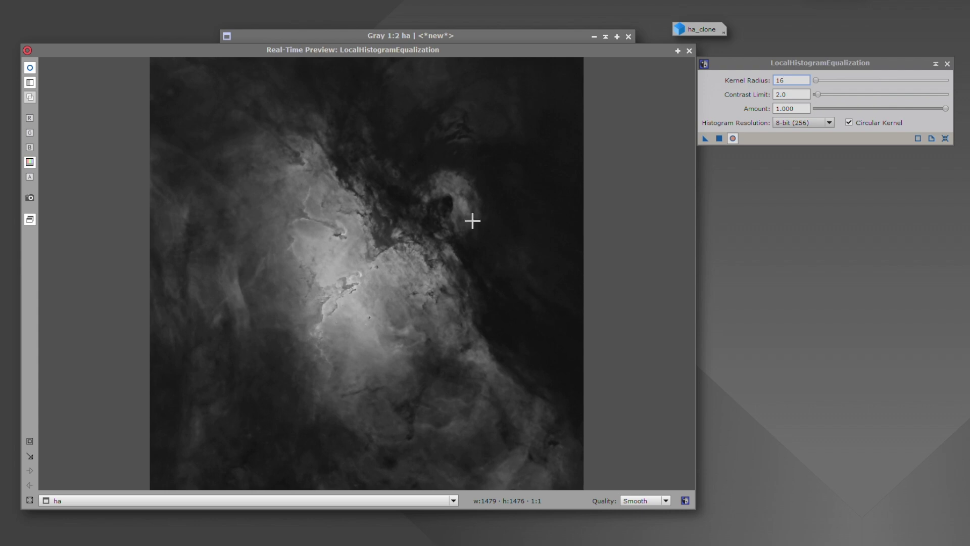
pyautogui.click(688, 51)
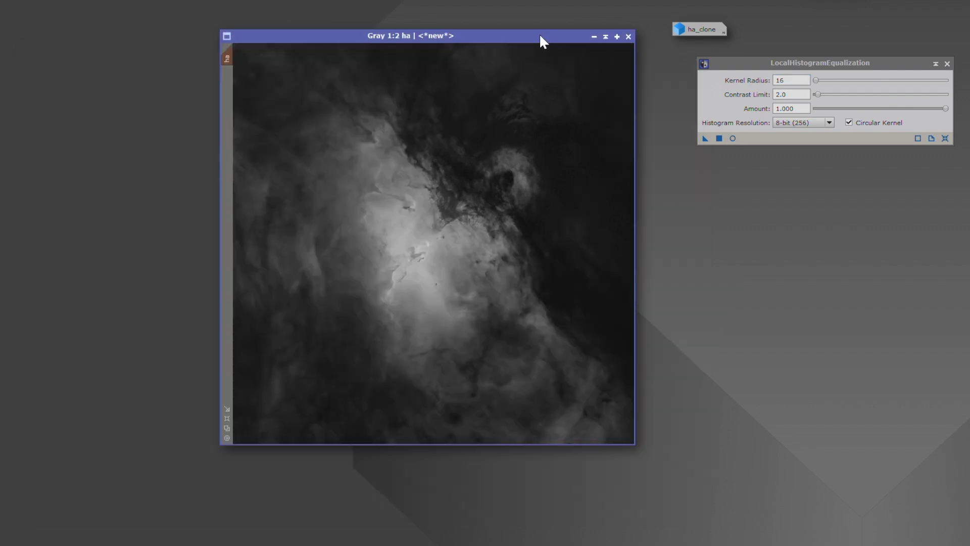
pyautogui.click(733, 137)
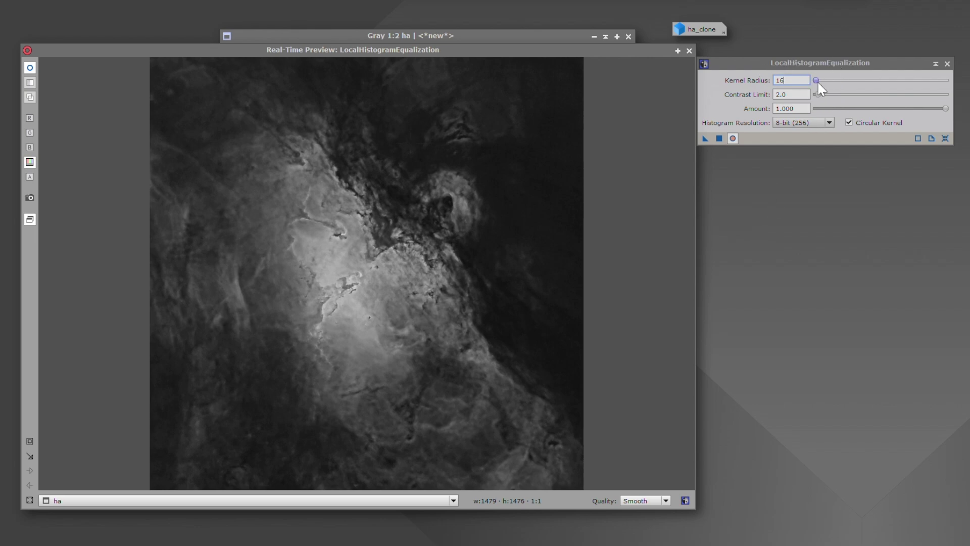
# Set Kernel Radius to 20.
pyautogui.moveTo(817, 80); pyautogui.dragTo(851, 81)
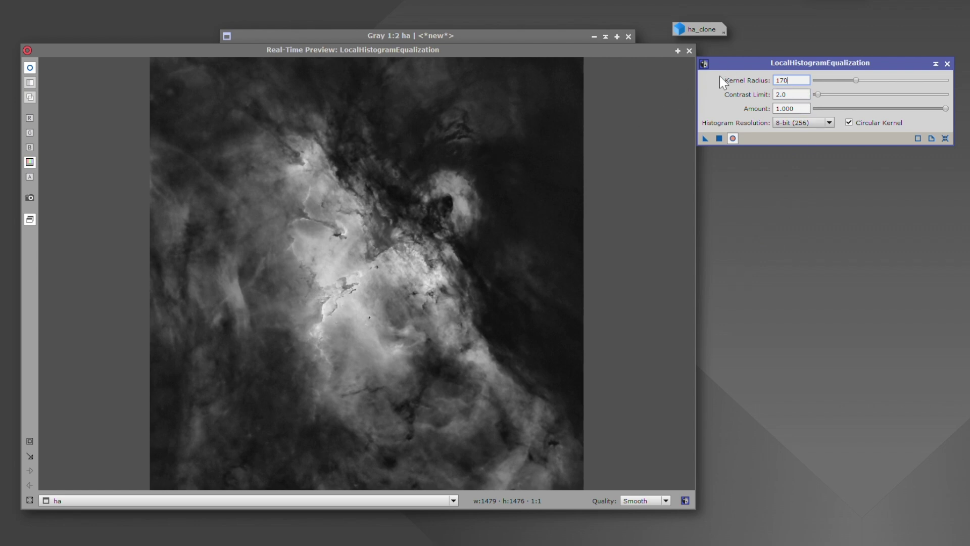
pyautogui.doubleClick(789, 81)
pyautogui.write('20')
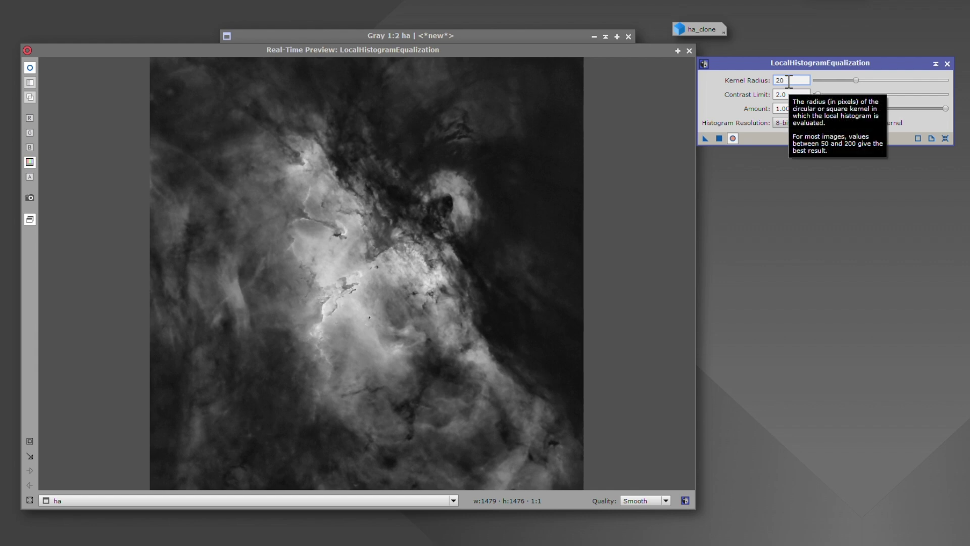
pyautogui.click(785, 109)
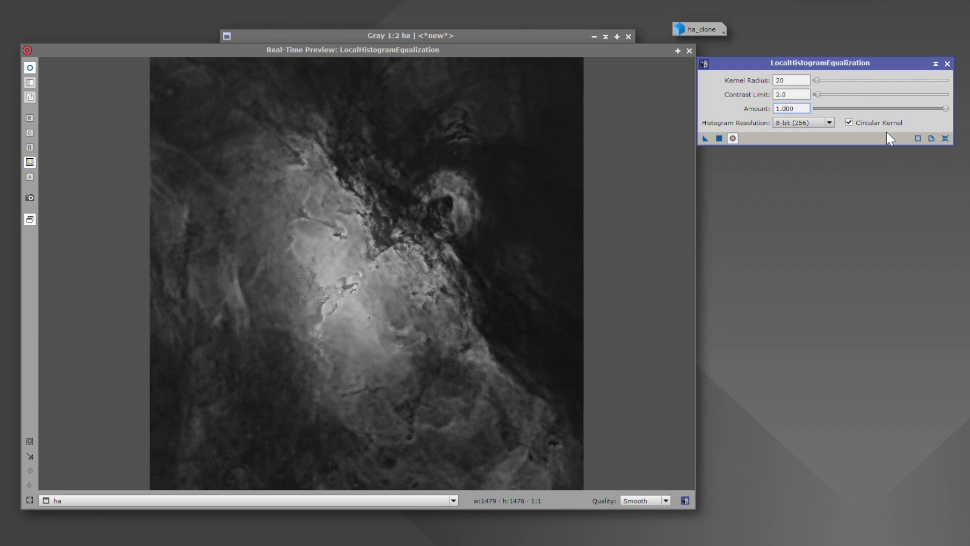
# Lower Amount to 0.280, compare the preview on and off, then reduce Amount to 0.120.
pyautogui.moveTo(944, 108); pyautogui.dragTo(852, 108)
pyautogui.click(733, 138)
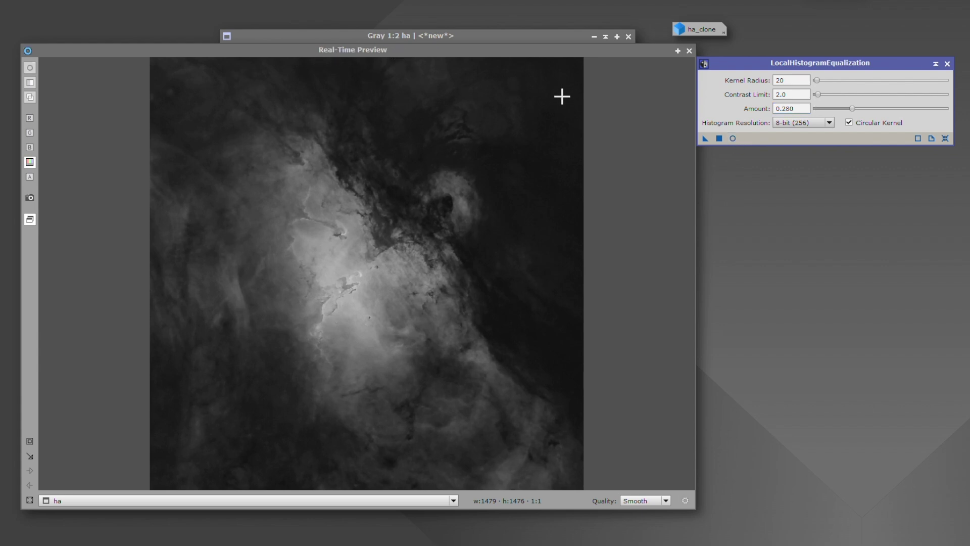
pyautogui.click(733, 138)
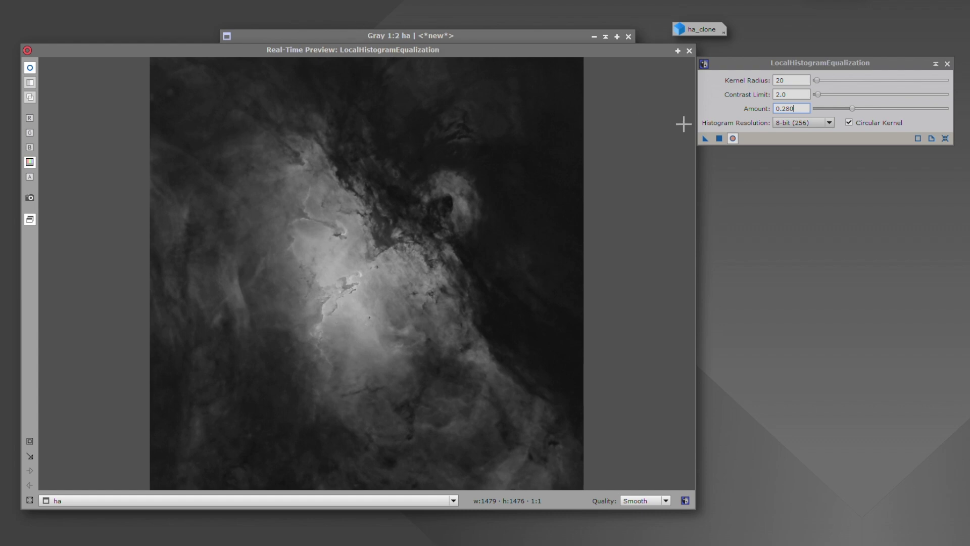
pyautogui.click(732, 139)
pyautogui.click(732, 139)
pyautogui.click(732, 138)
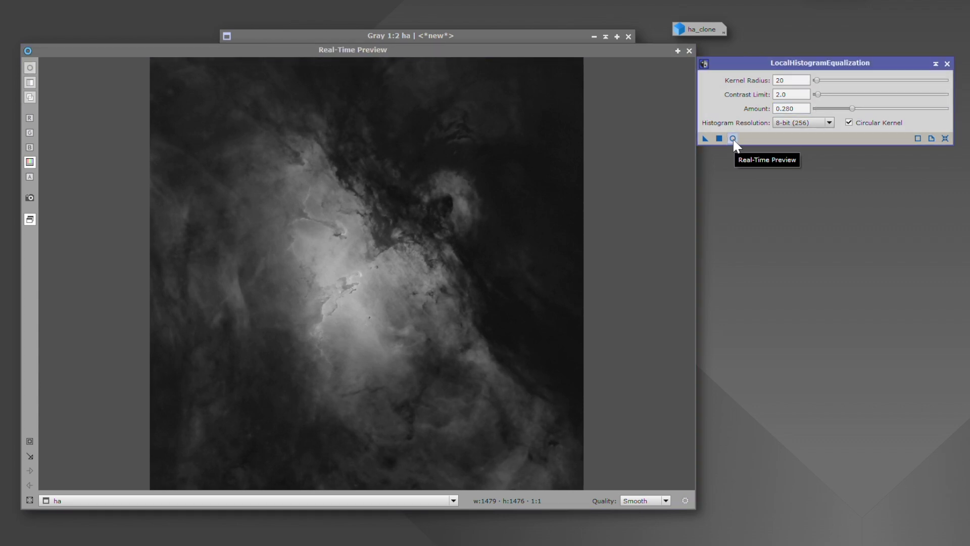
pyautogui.click(732, 138)
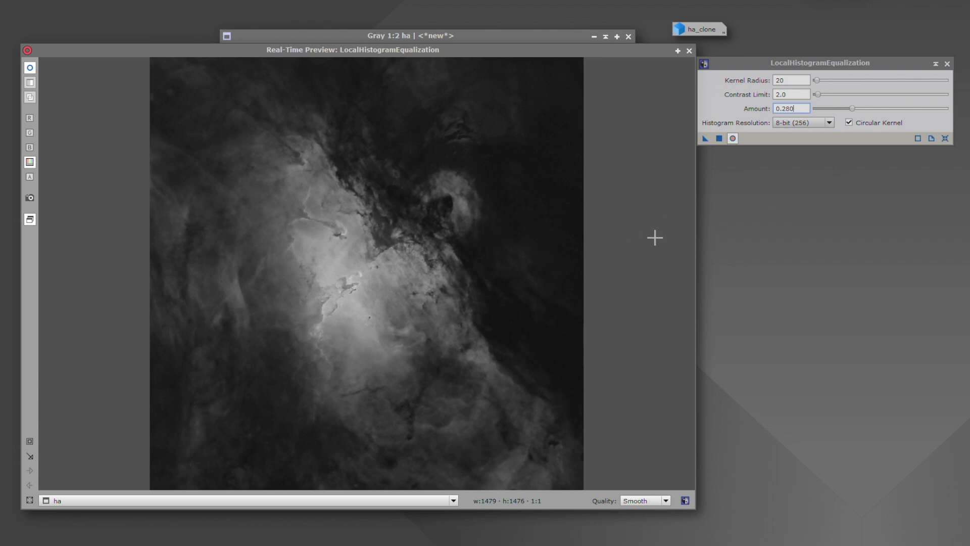
pyautogui.moveTo(850, 108); pyautogui.dragTo(831, 107)
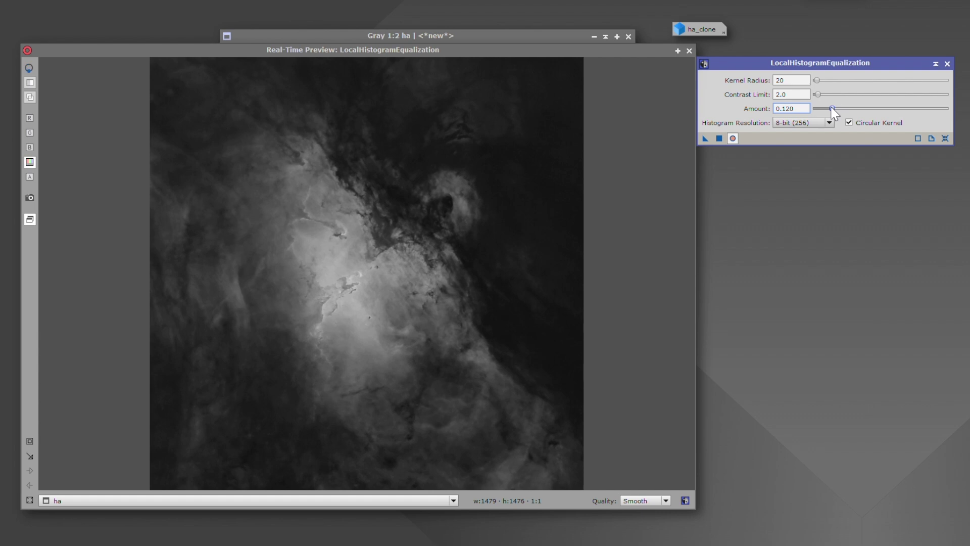
pyautogui.click(723, 138)
pyautogui.click(733, 138)
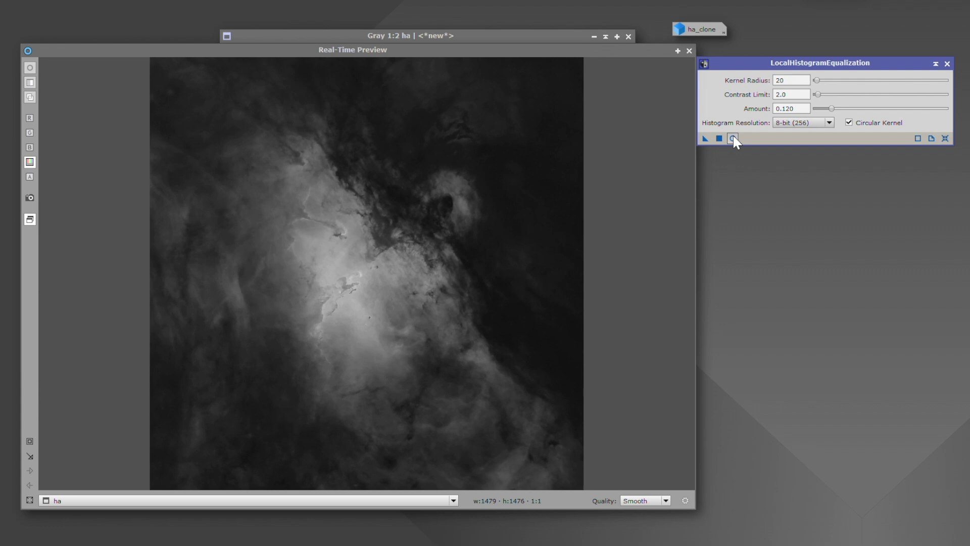
pyautogui.click(733, 138)
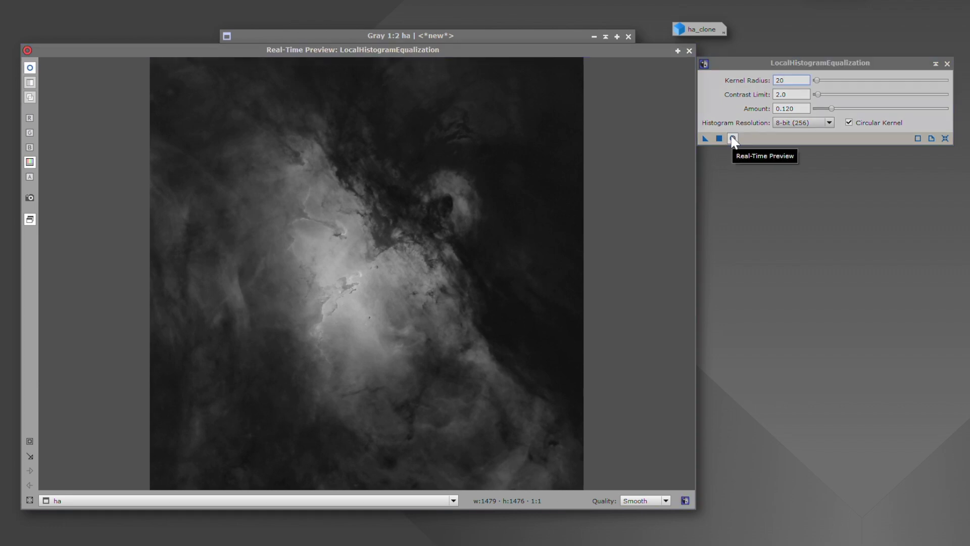
pyautogui.click(733, 139)
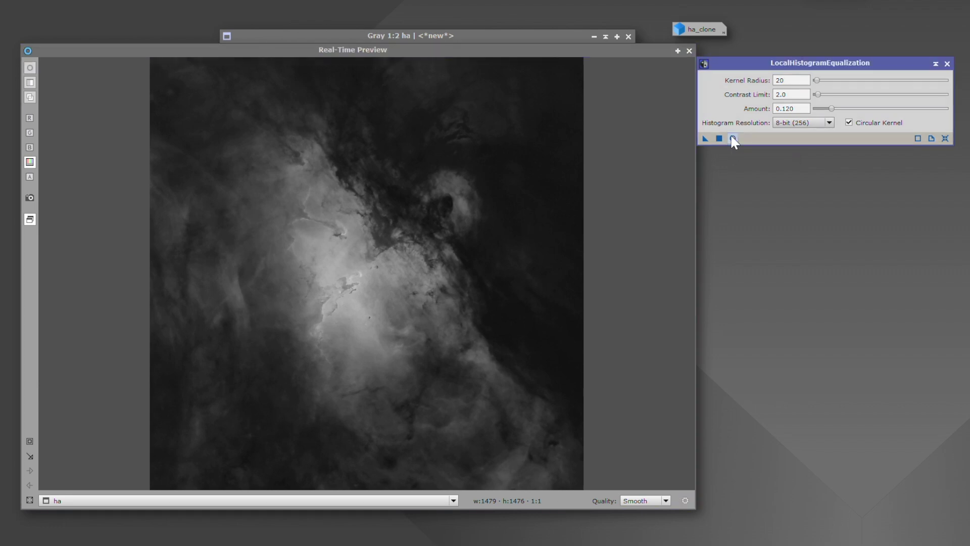
pyautogui.click(733, 139)
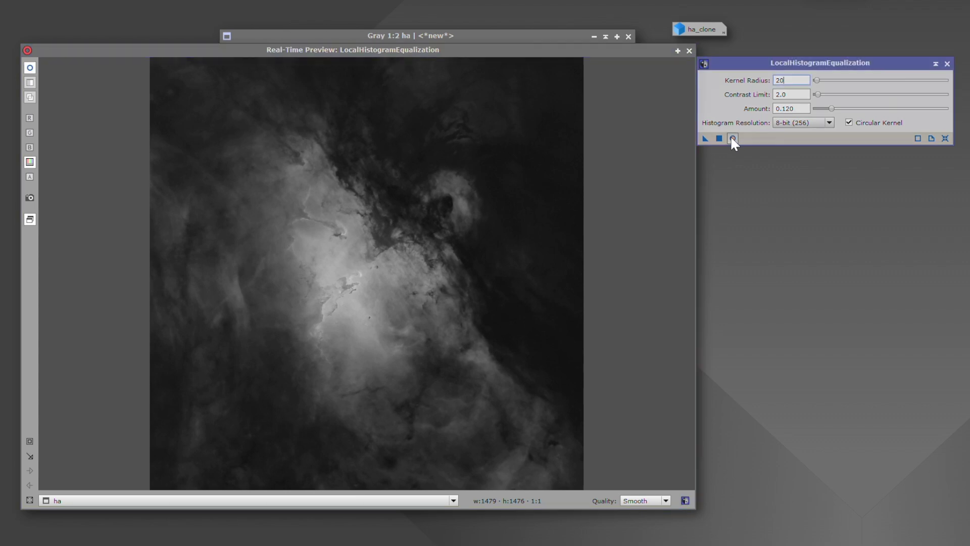
pyautogui.click(733, 139)
pyautogui.click(733, 139)
pyautogui.click(732, 138)
pyautogui.click(733, 138)
# Raise Amount to 0.150 and toggle the preview to compare with the original.
pyautogui.moveTo(829, 108); pyautogui.dragTo(834, 109)
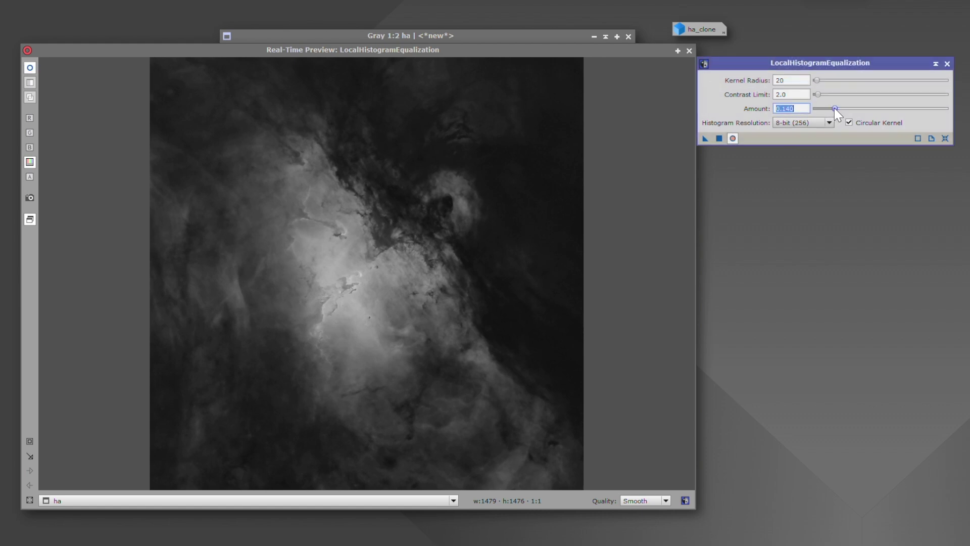
pyautogui.click(734, 139)
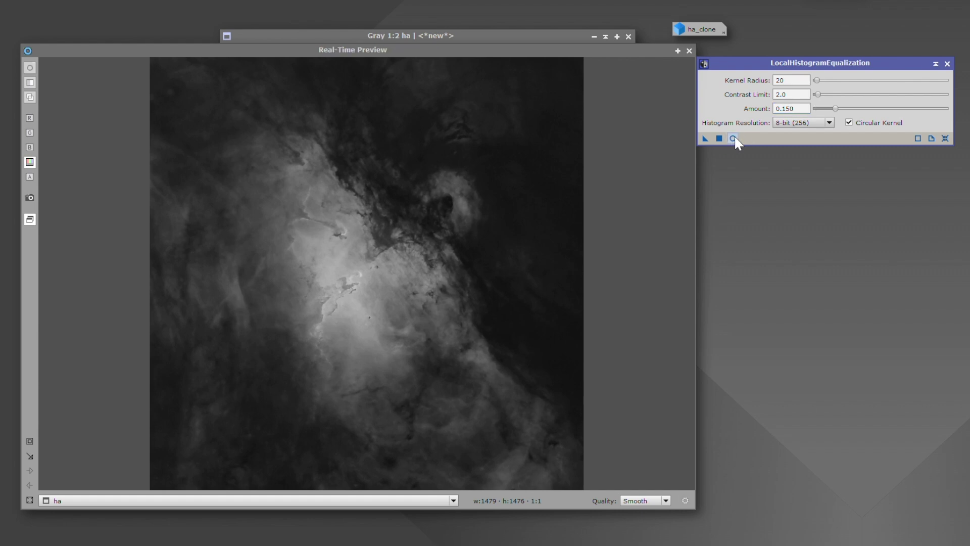
pyautogui.click(734, 138)
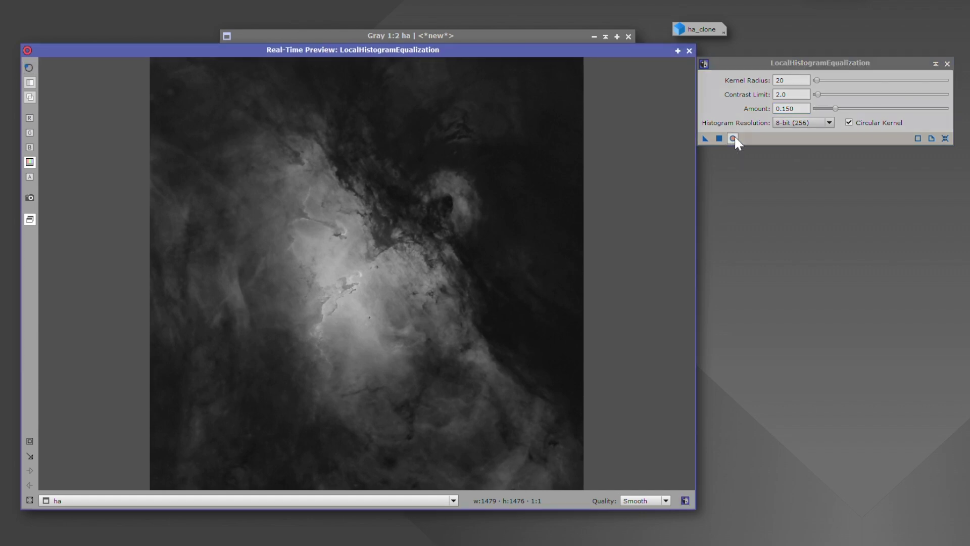
pyautogui.click(734, 138)
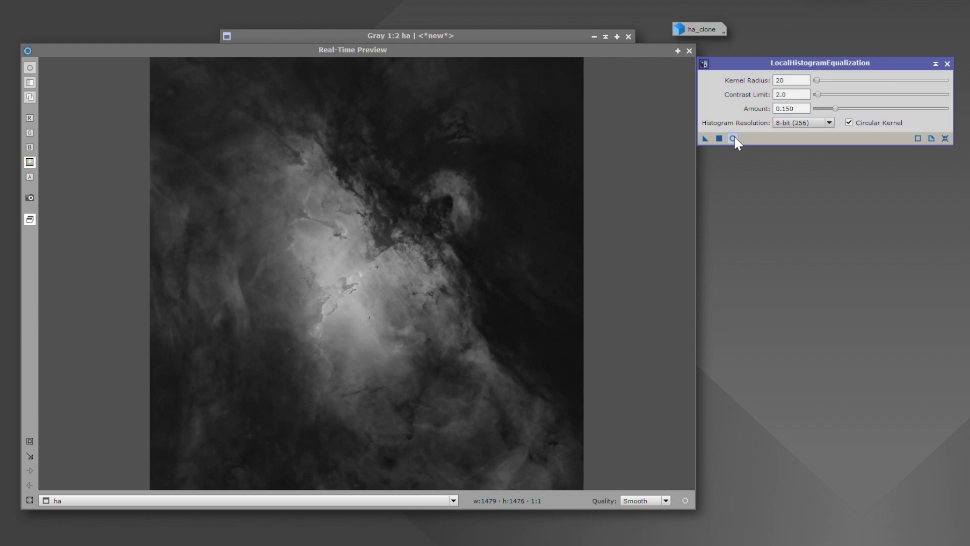
pyautogui.click(734, 136)
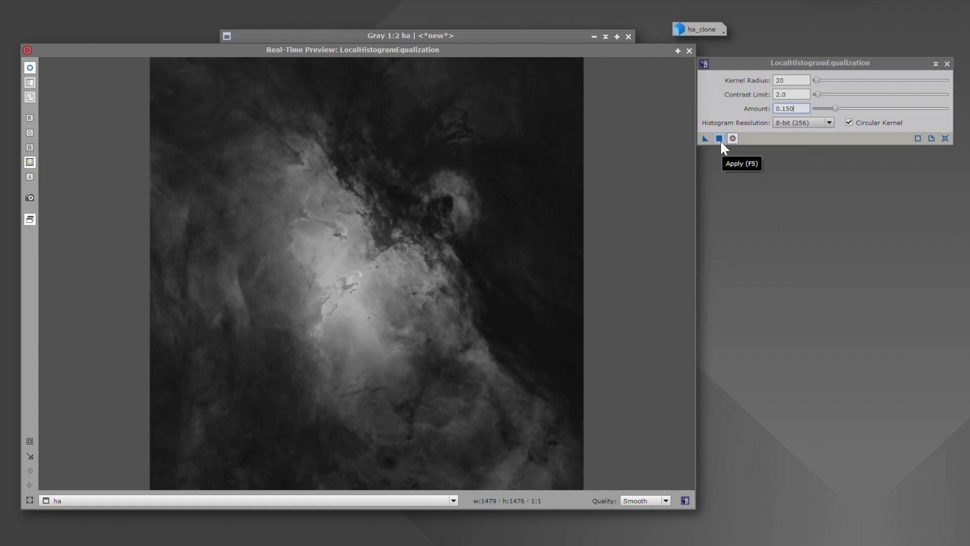
# Apply the equalization to the ha image and reopen its real-time preview.
pyautogui.click(689, 51)
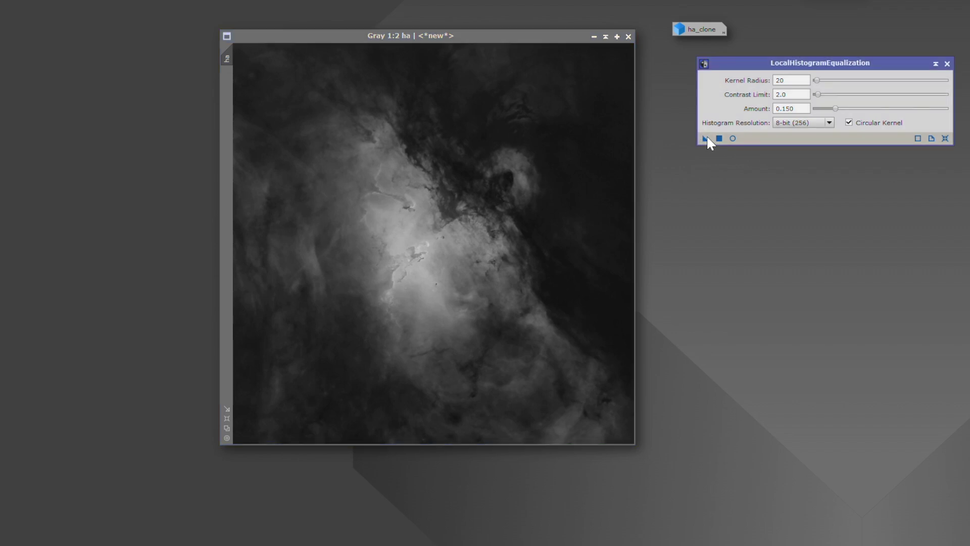
pyautogui.moveTo(704, 138); pyautogui.dragTo(483, 162)
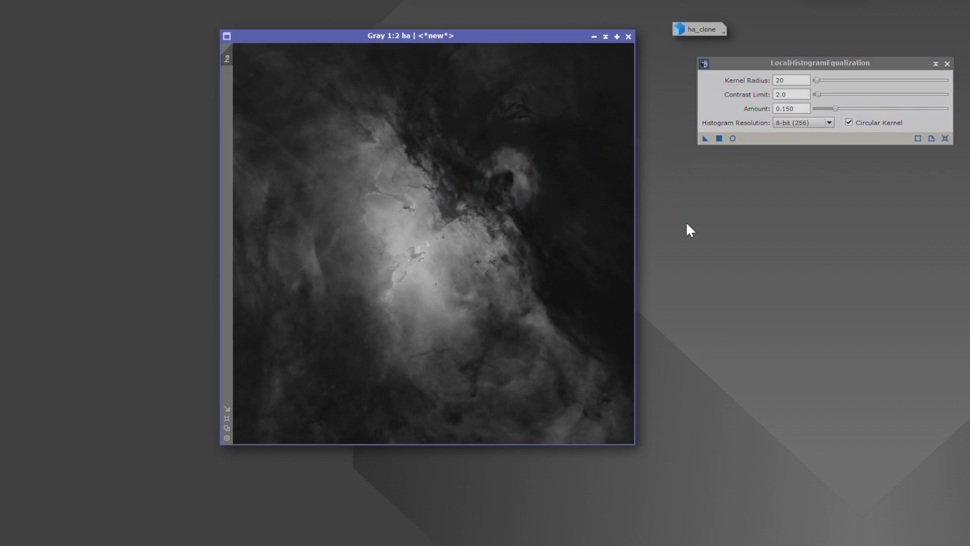
pyautogui.click(732, 138)
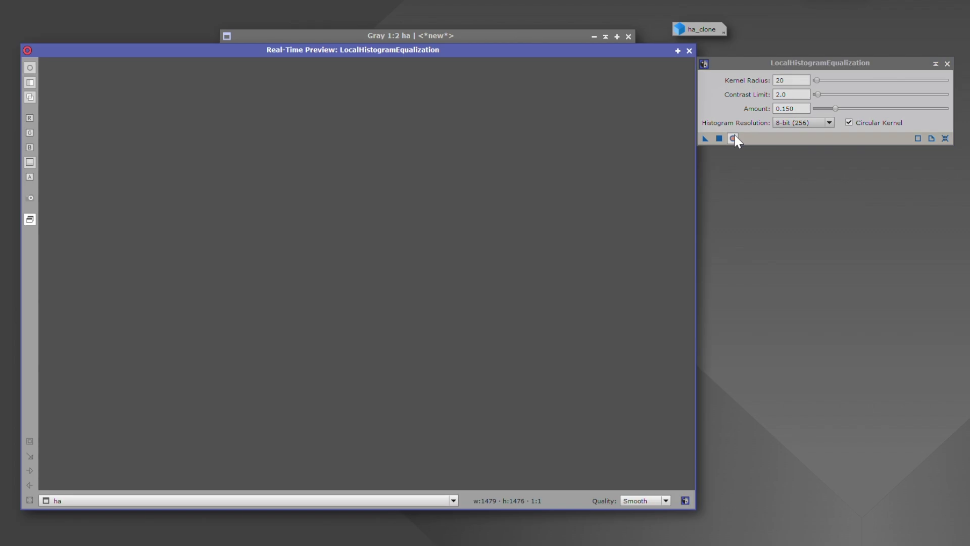
pyautogui.click(805, 80)
# Set Kernel Radius to 80 and toggle the preview to compare against the original.
pyautogui.press('BackSpace')
pyautogui.press('BackSpace')
pyautogui.write('80')
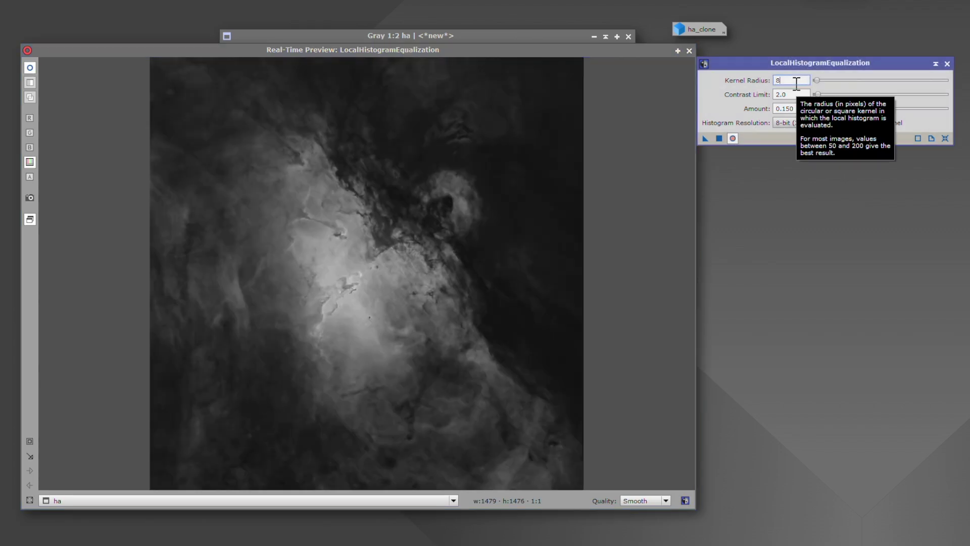
pyautogui.click(797, 109)
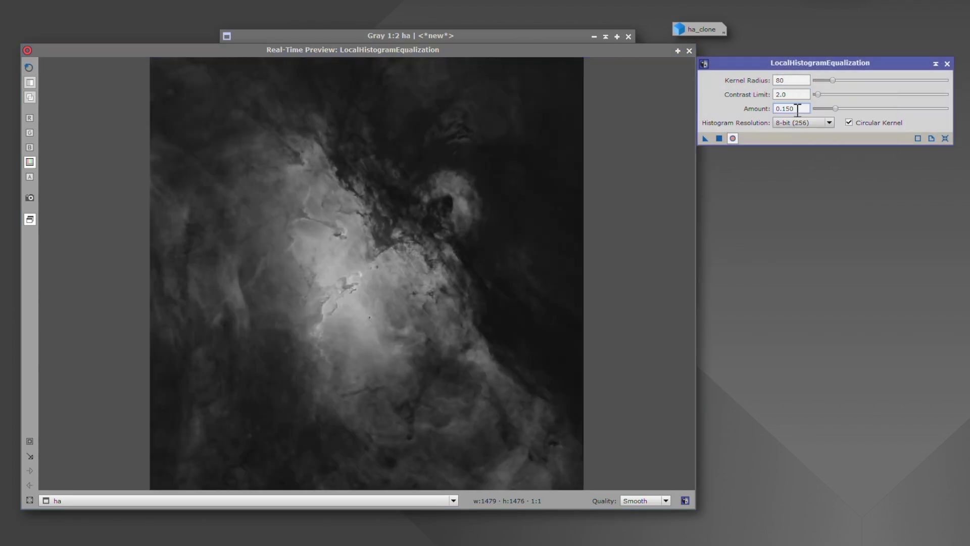
pyautogui.click(732, 138)
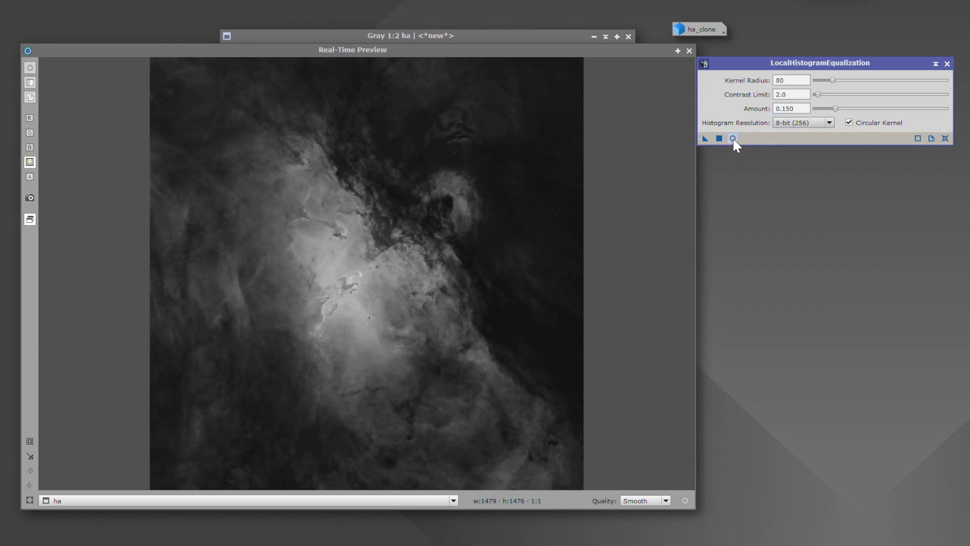
pyautogui.click(733, 138)
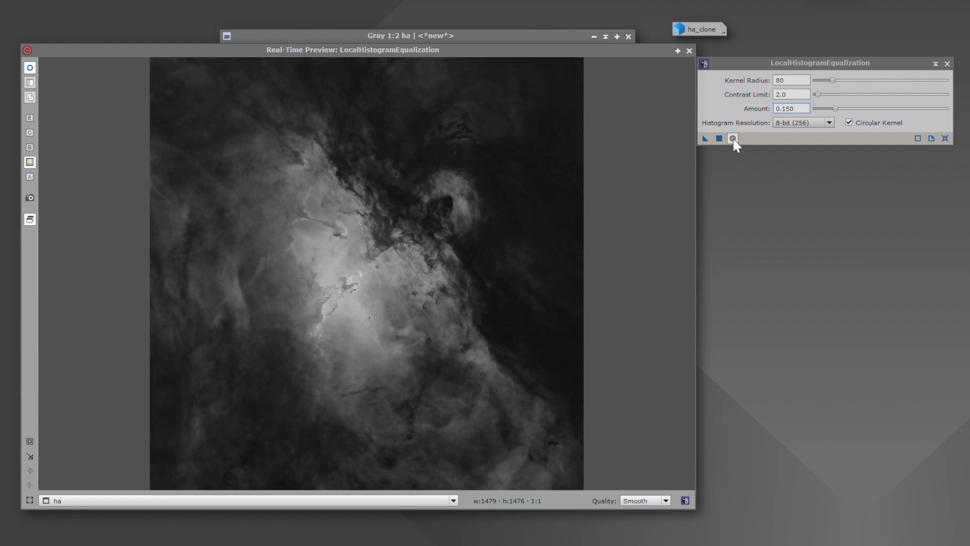
pyautogui.click(733, 137)
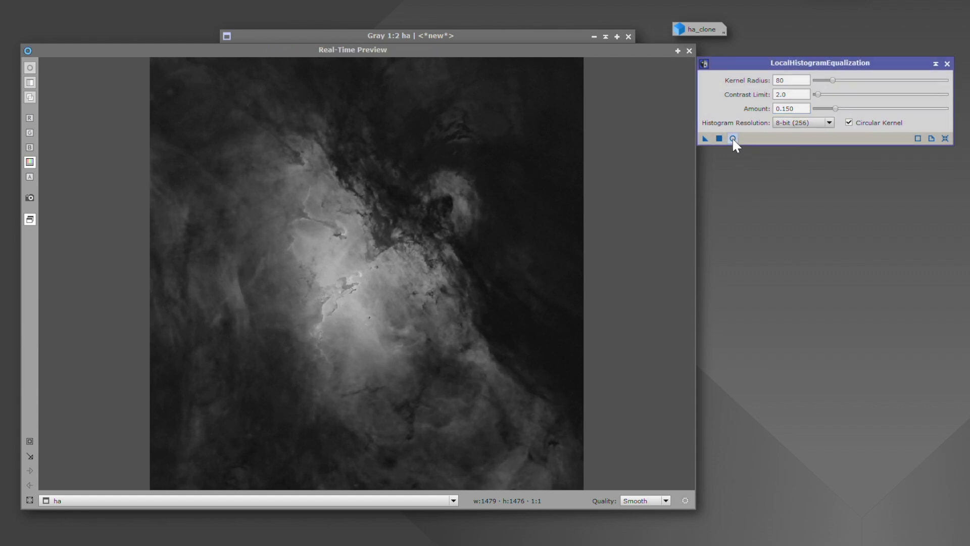
pyautogui.click(732, 138)
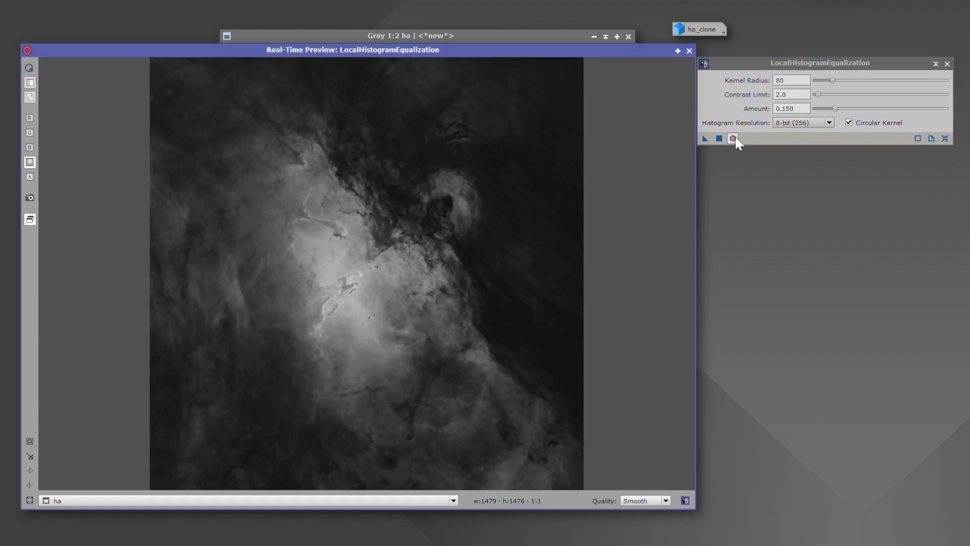
# Lower Amount to 0.100 and repeatedly toggle the preview to compare with the original.
pyautogui.moveTo(834, 108); pyautogui.dragTo(830, 108)
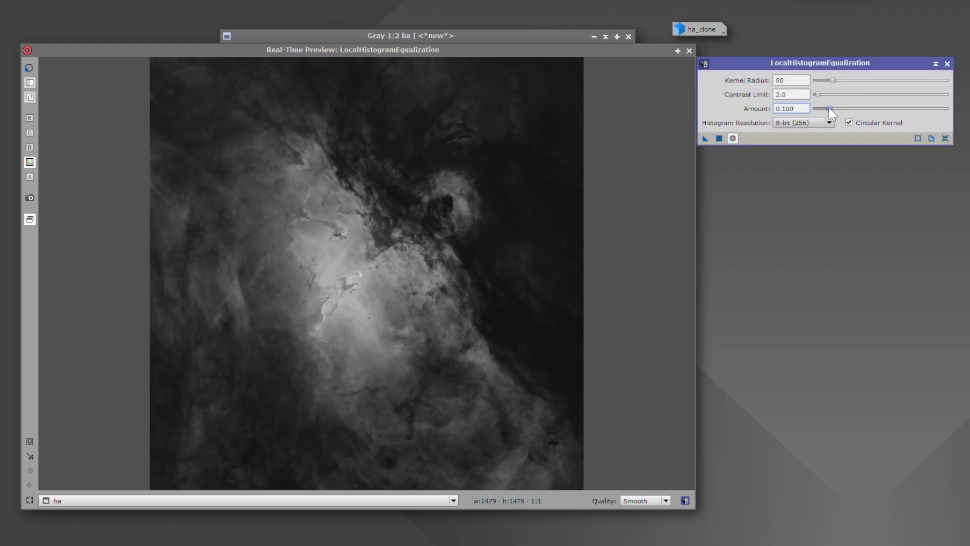
pyautogui.click(733, 138)
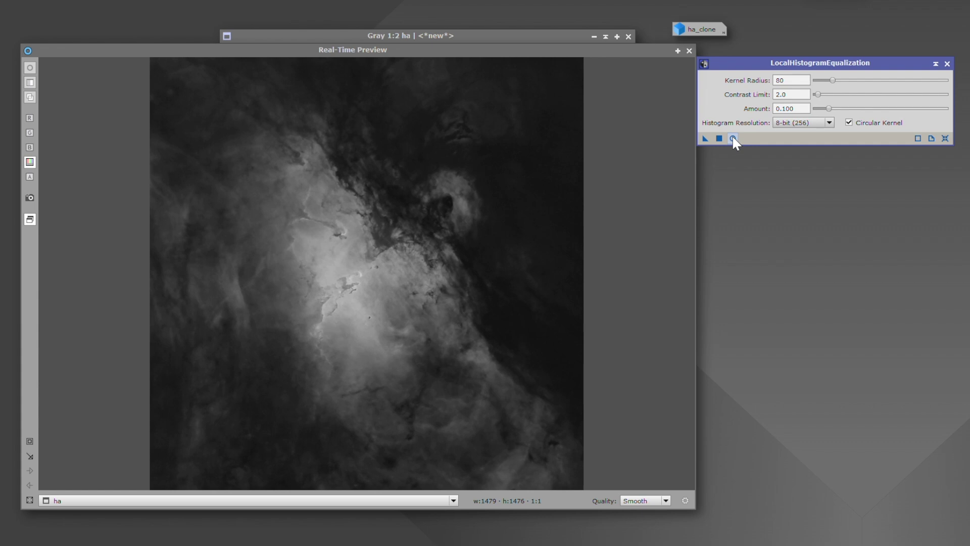
pyautogui.click(733, 138)
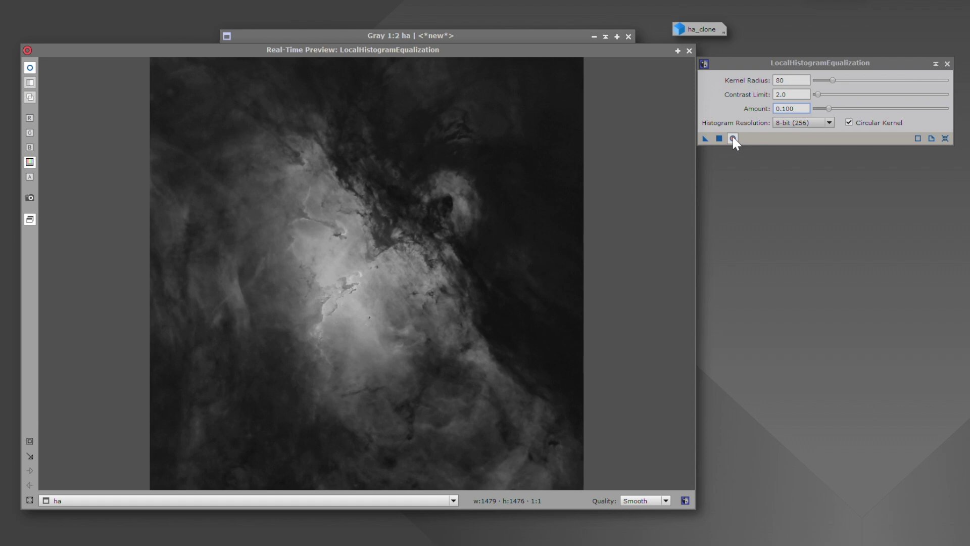
pyautogui.click(732, 138)
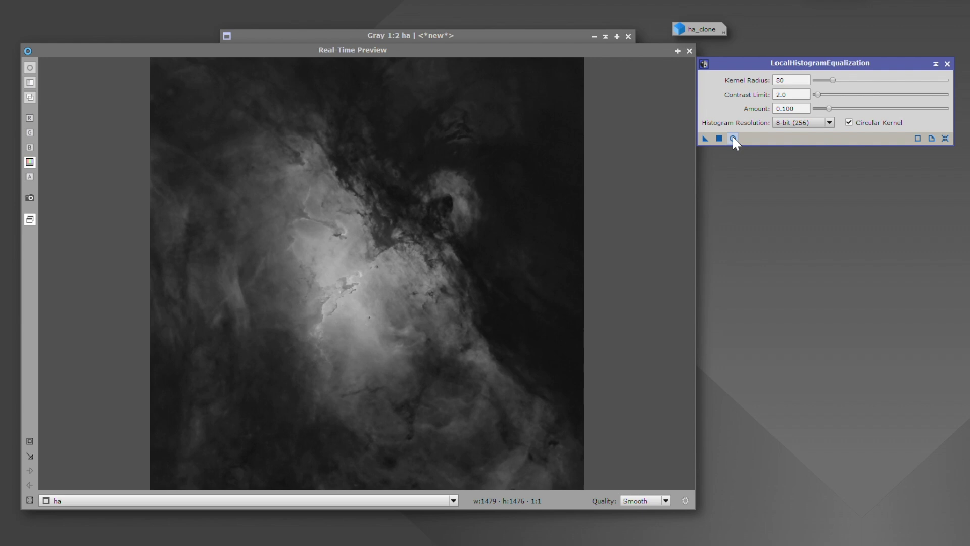
pyautogui.click(733, 138)
pyautogui.click(732, 138)
pyautogui.click(733, 138)
pyautogui.click(733, 138)
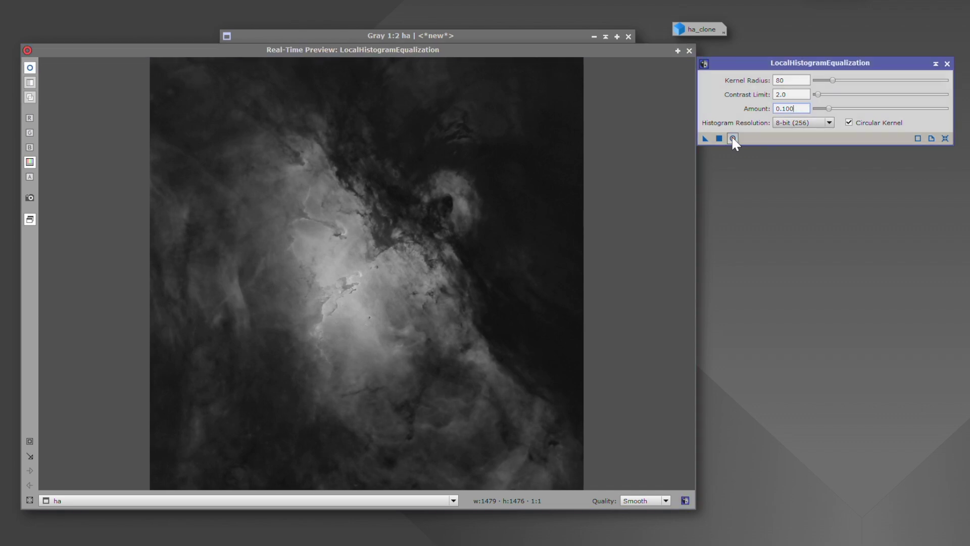
pyautogui.click(732, 137)
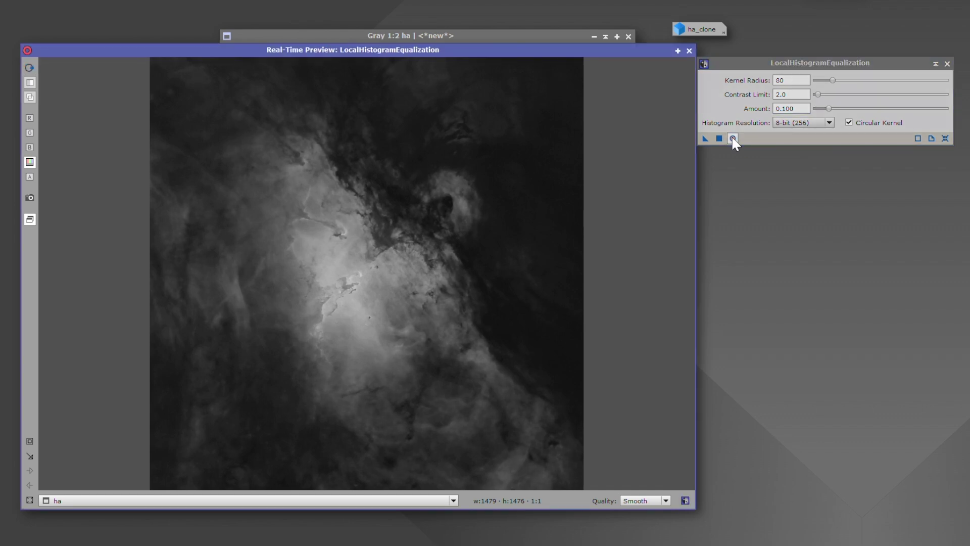
pyautogui.click(732, 138)
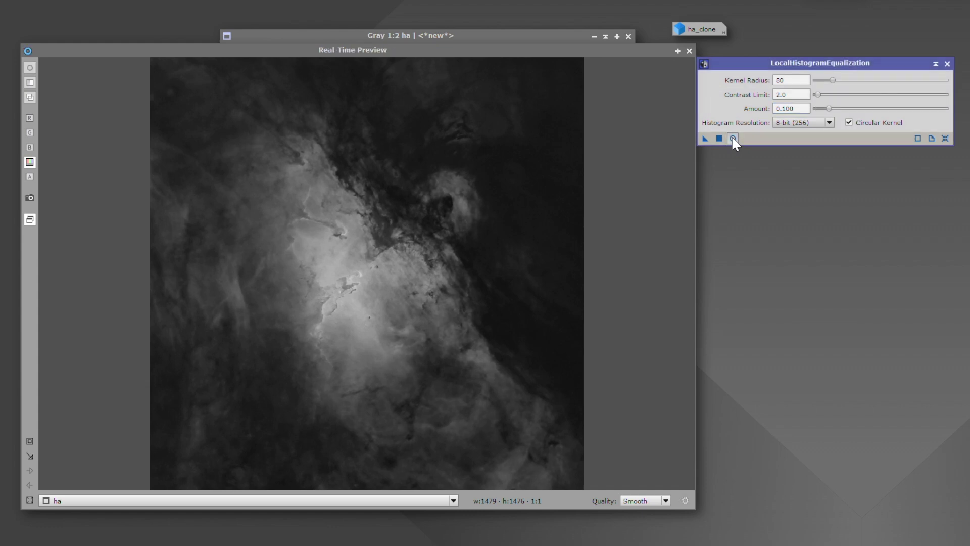
pyautogui.click(732, 138)
pyautogui.click(732, 137)
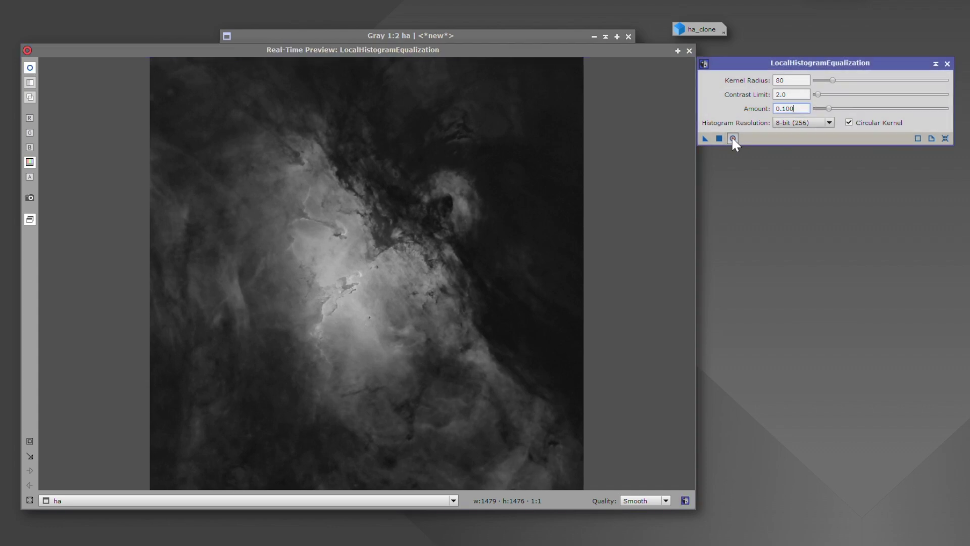
pyautogui.click(732, 137)
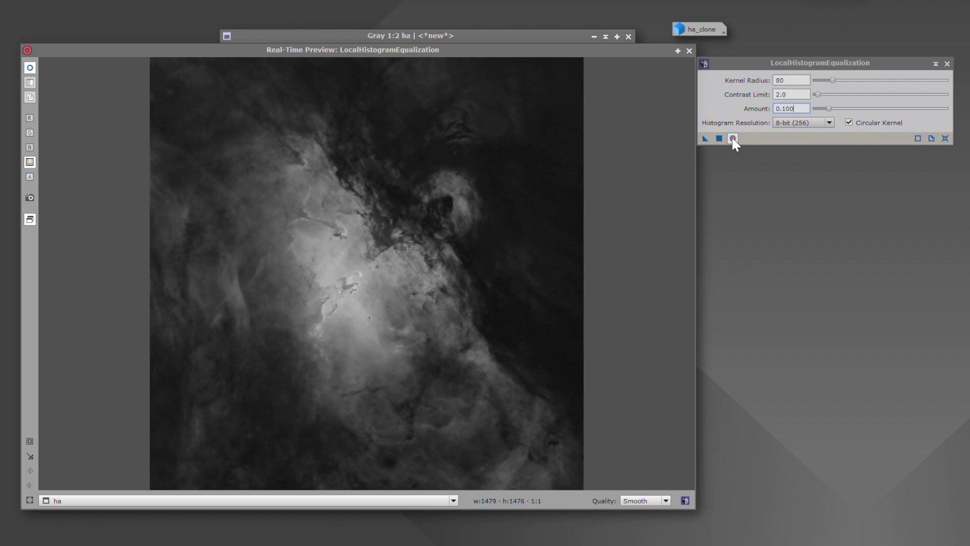
pyautogui.click(732, 137)
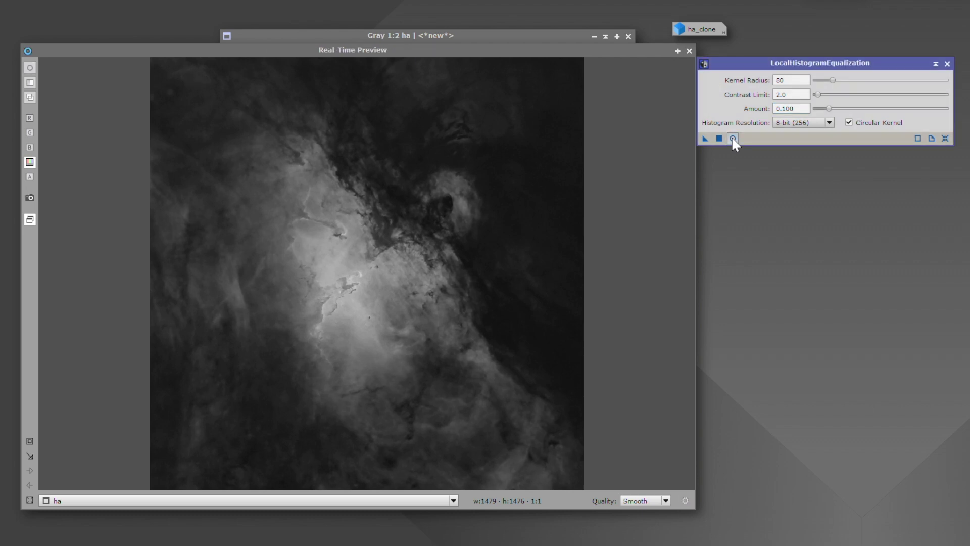
pyautogui.click(732, 137)
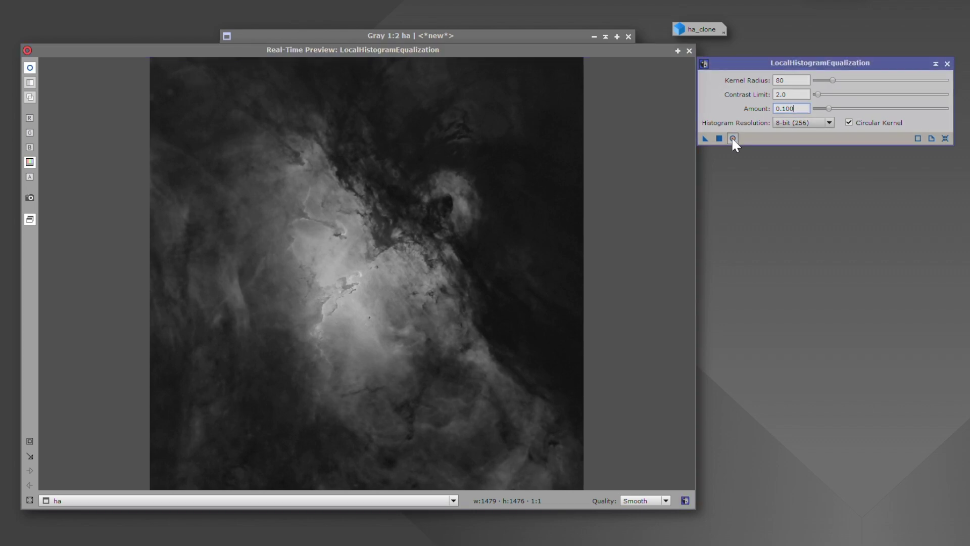
pyautogui.click(732, 137)
pyautogui.click(732, 137)
# Reduce Amount to 0.090 and toggle the preview once to compare.
pyautogui.moveTo(829, 108); pyautogui.dragTo(826, 108)
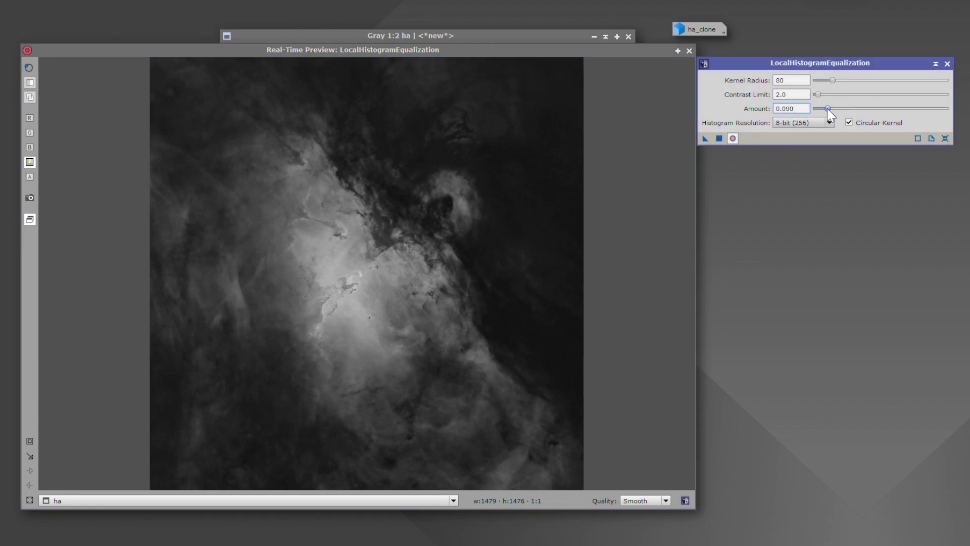
pyautogui.click(733, 138)
pyautogui.click(733, 138)
# Set the LocalHistogramEqualization Kernel Radius to 256.
pyautogui.doubleClick(794, 80)
pyautogui.write('256')
pyautogui.click(804, 109)
# Toggle the Real-Time Preview repeatedly to compare against the original, then apply the equalization to ha.
pyautogui.click(733, 138)
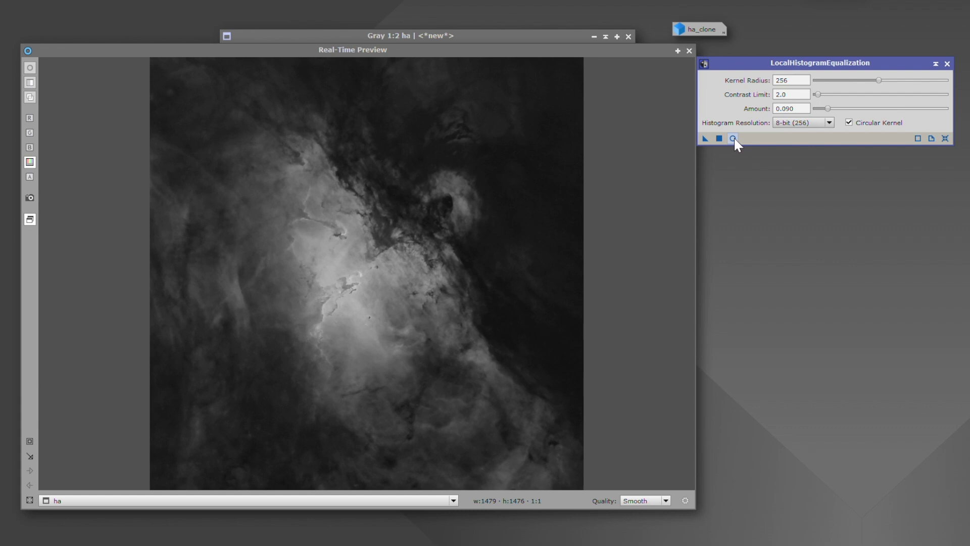
pyautogui.click(733, 137)
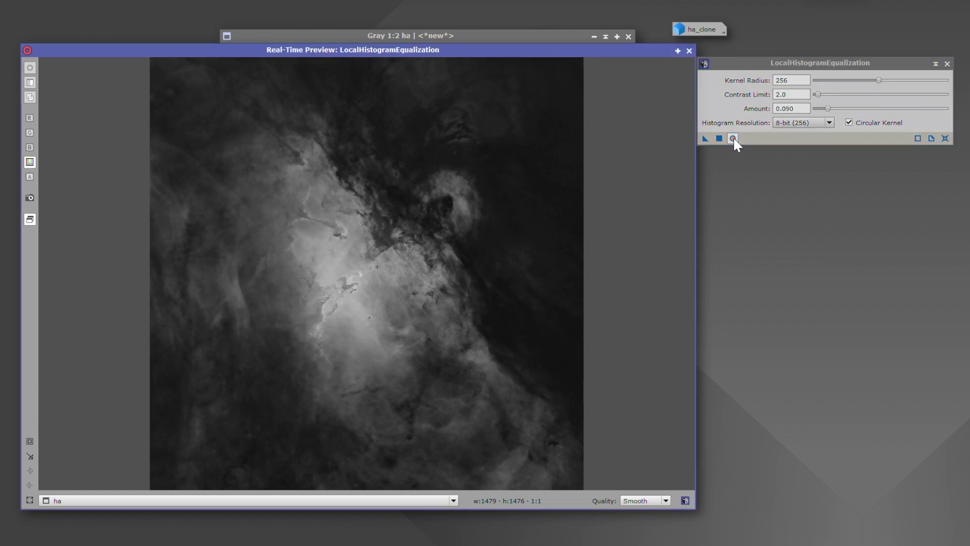
pyautogui.click(733, 138)
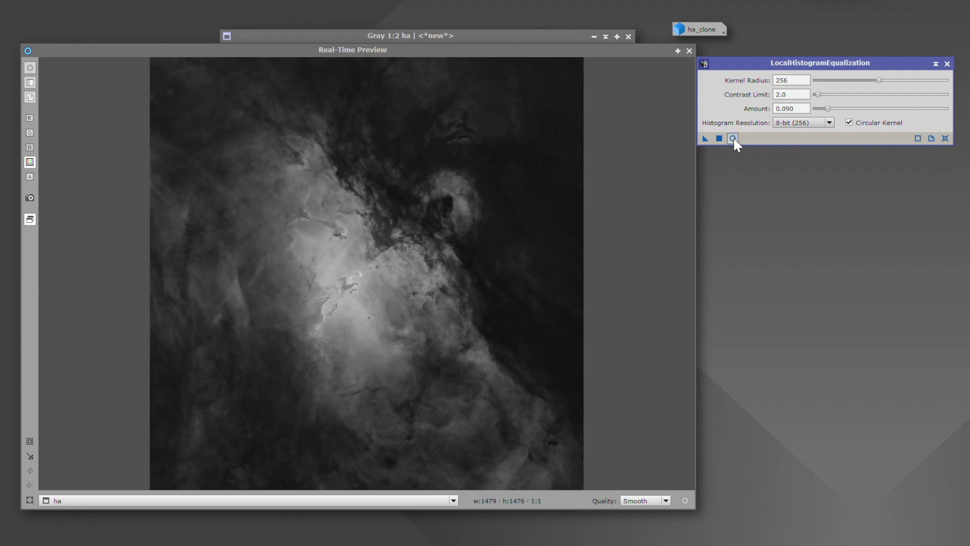
pyautogui.click(733, 137)
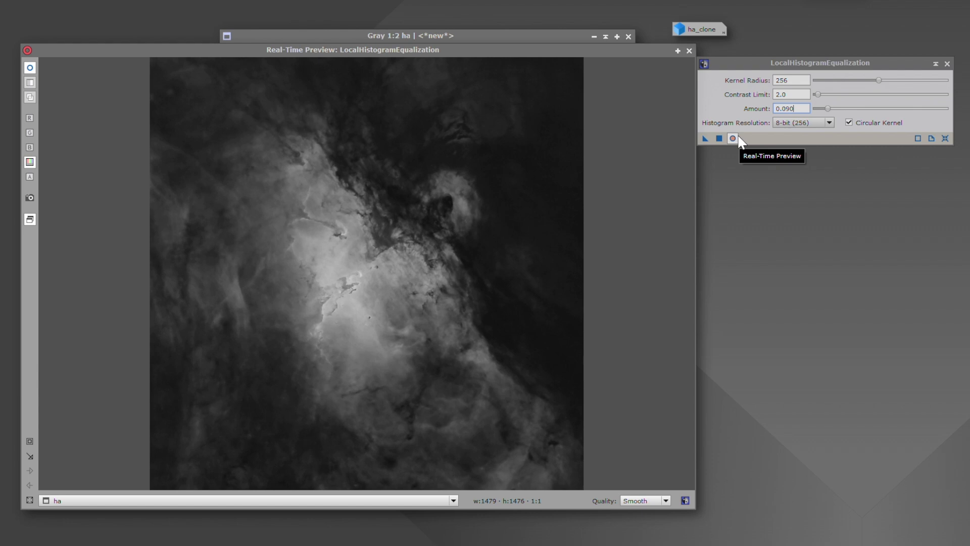
pyautogui.click(733, 138)
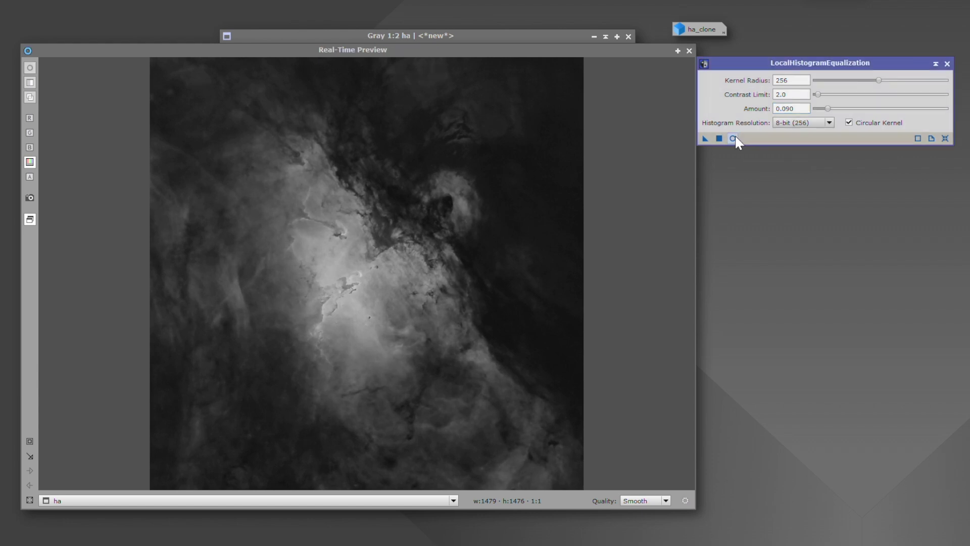
pyautogui.click(733, 138)
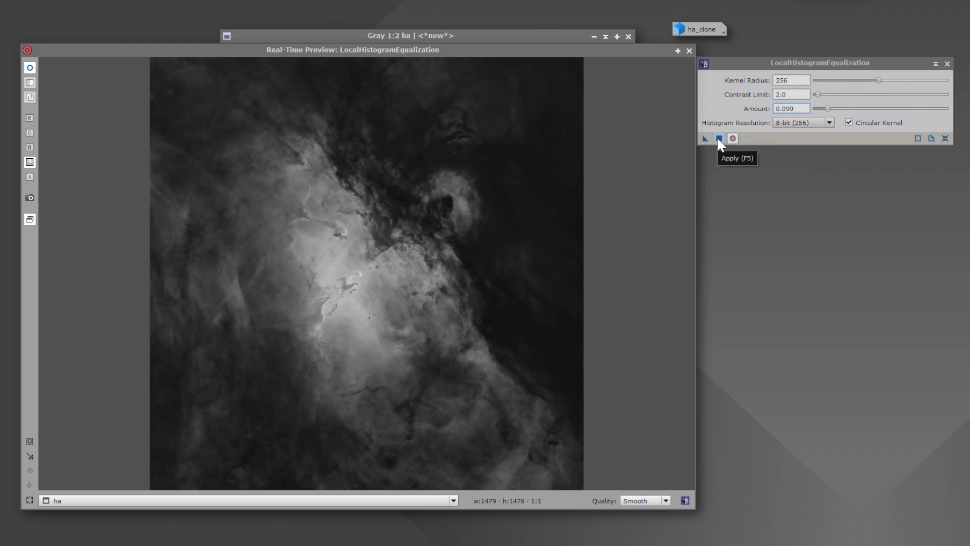
pyautogui.click(718, 138)
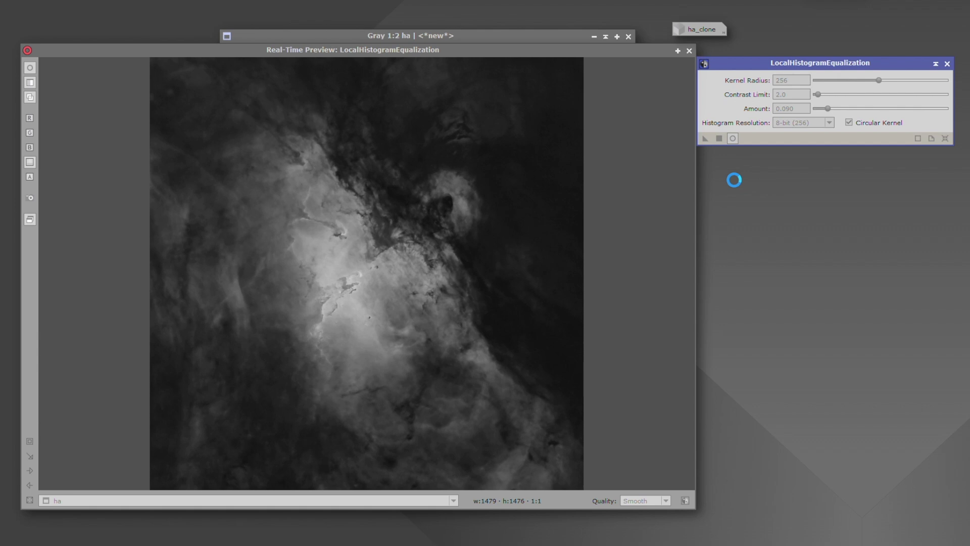
# Close the Real-Time Preview, move the ha window left, and close the LocalHistogramEqualization panel.
pyautogui.click(690, 50)
pyautogui.moveTo(574, 39); pyautogui.dragTo(461, 36)
pyautogui.click(947, 64)
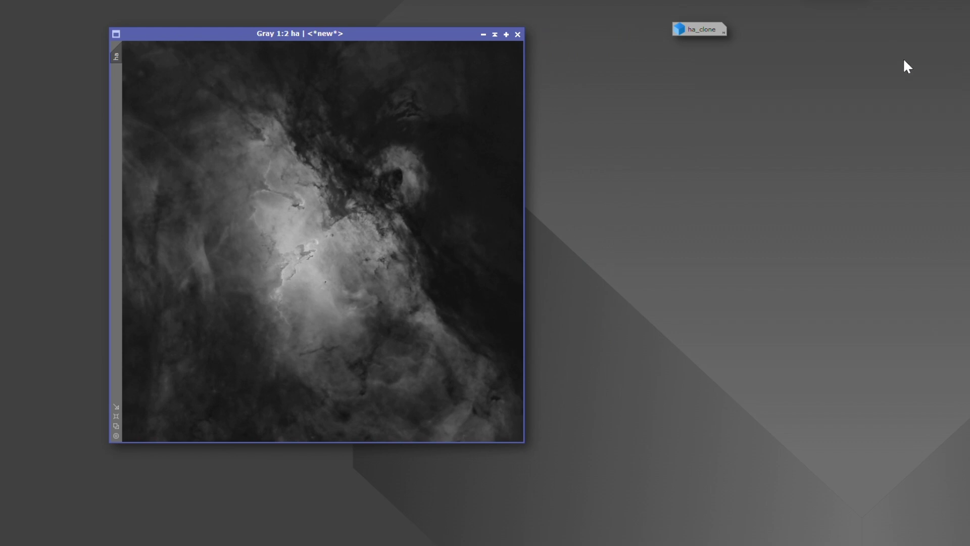
# Restore the minimized ha_clone image and place it beside the equalized ha window.
pyautogui.doubleClick(695, 28)
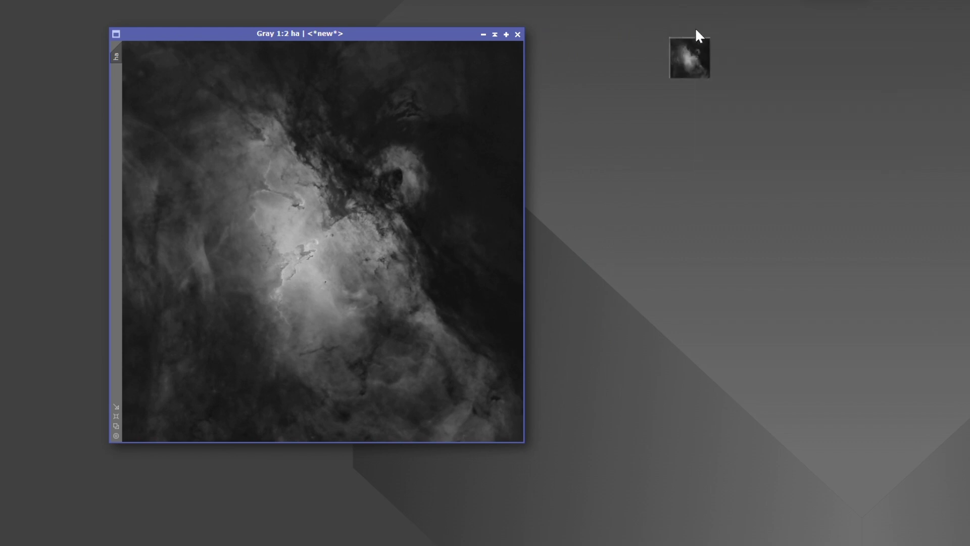
pyautogui.moveTo(766, 179); pyautogui.dragTo(653, 37)
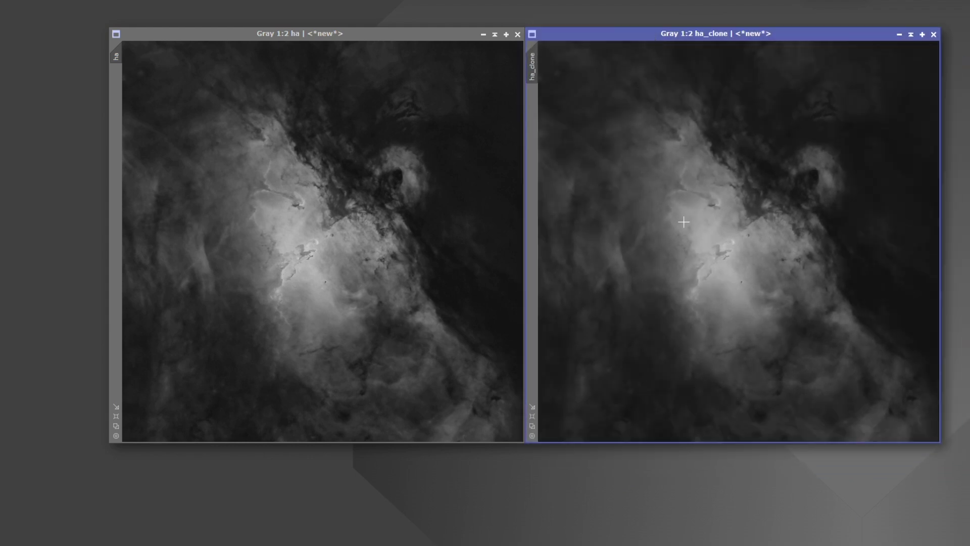